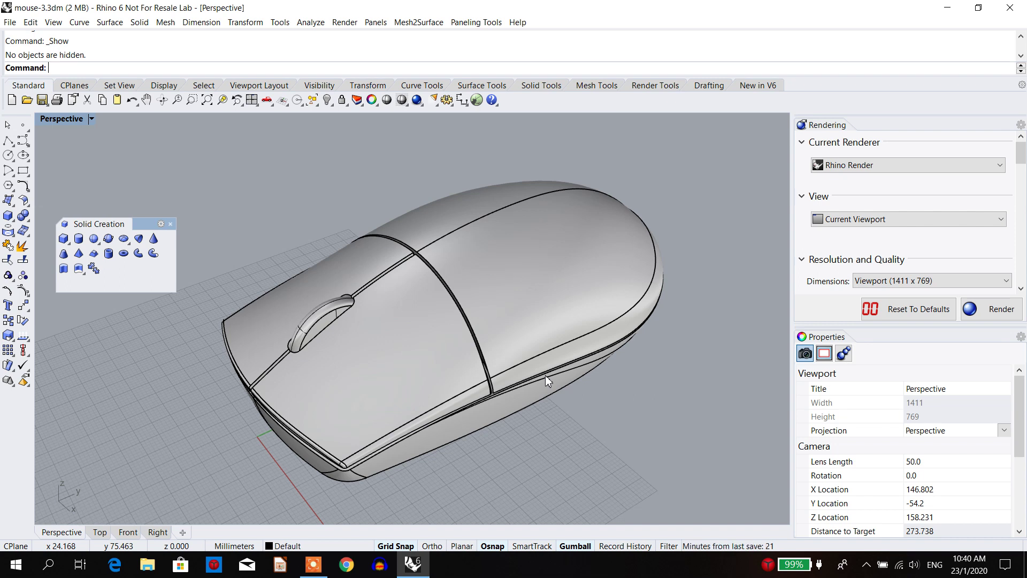
- Hide the top cover, both button pieces and the scroll wheel, leaving only the base body
right_click_drag(477, 374, 465, 353)
left_click(463, 349)
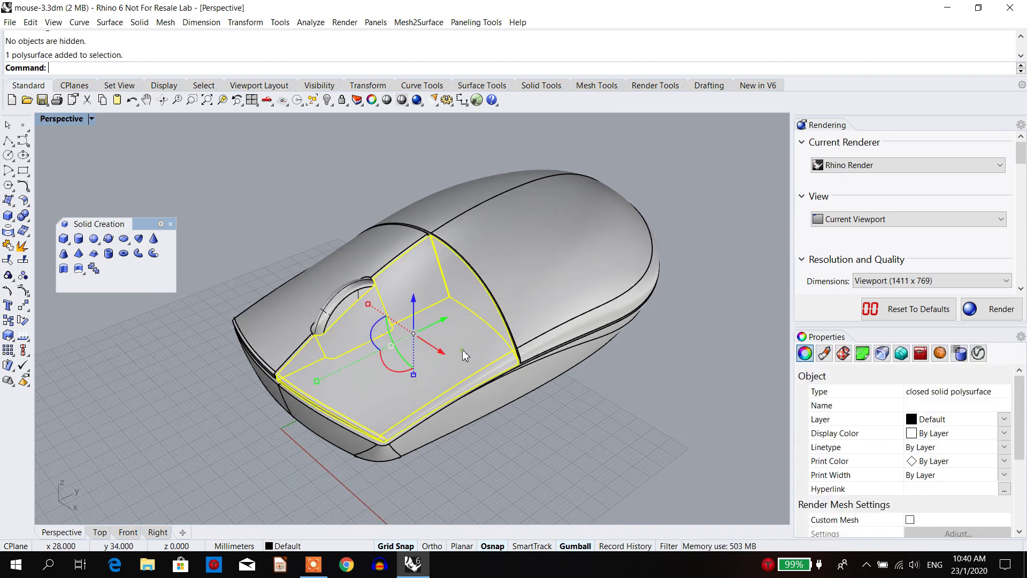
left_click(297, 290, "shift")
left_click(505, 278, "shift")
left_click(336, 302, "shift")
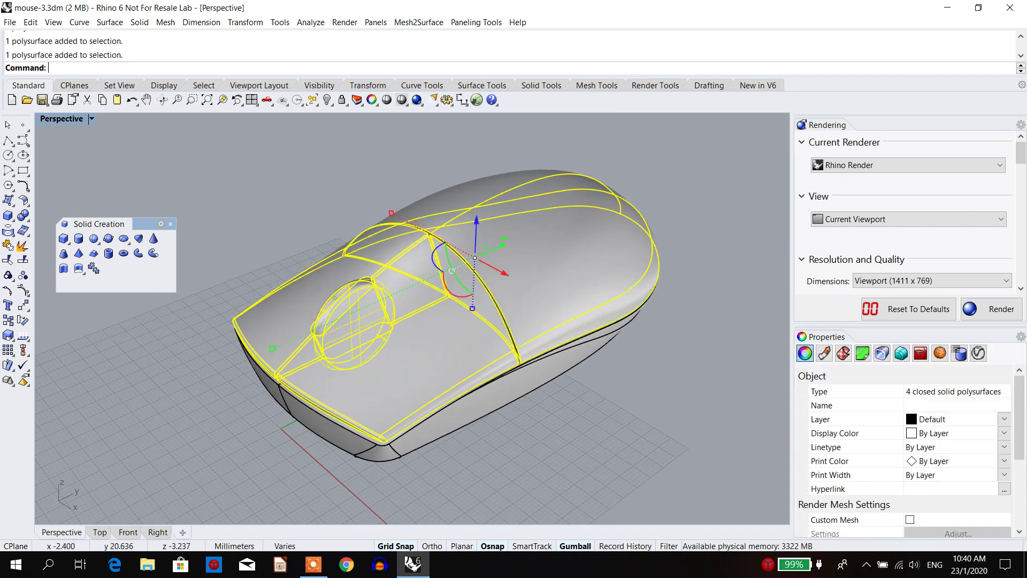
left_click(328, 100)
right_click_drag(355, 202, 395, 300)
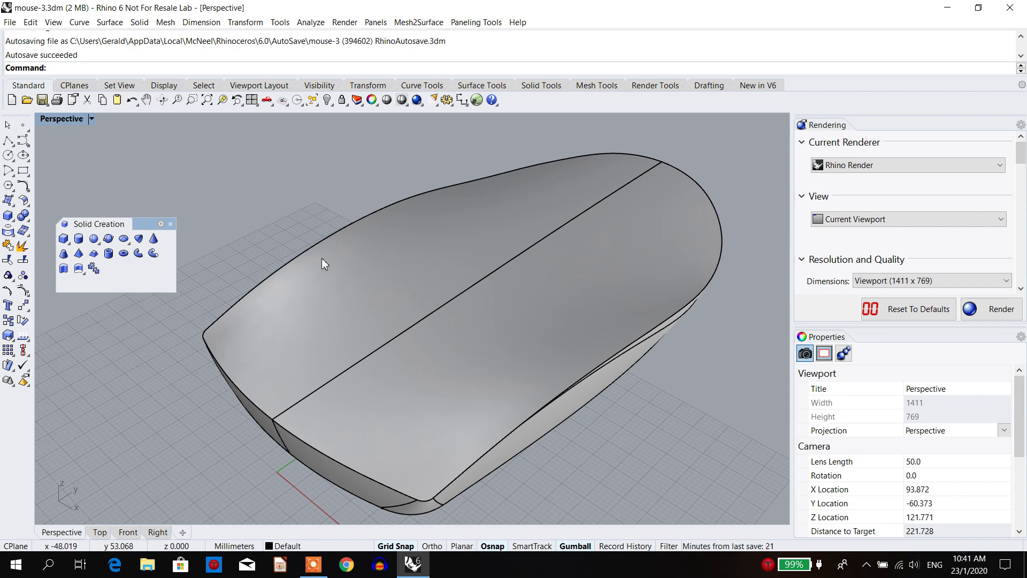
- Replace the floating Solid Creation palette with a floating Solid Tools palette
left_click(171, 224)
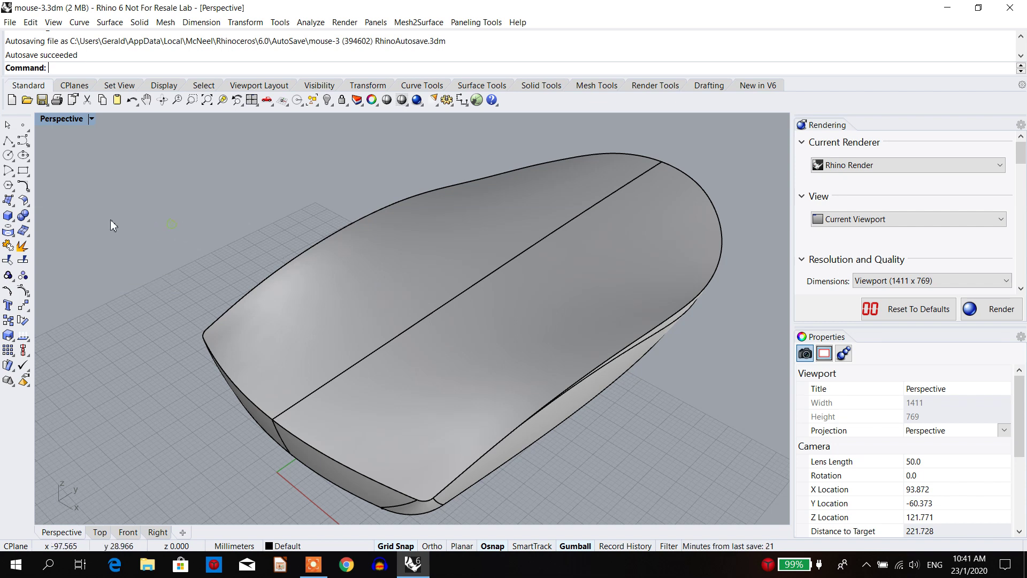
left_click(8, 217)
left_click_drag(75, 215, 79, 219)
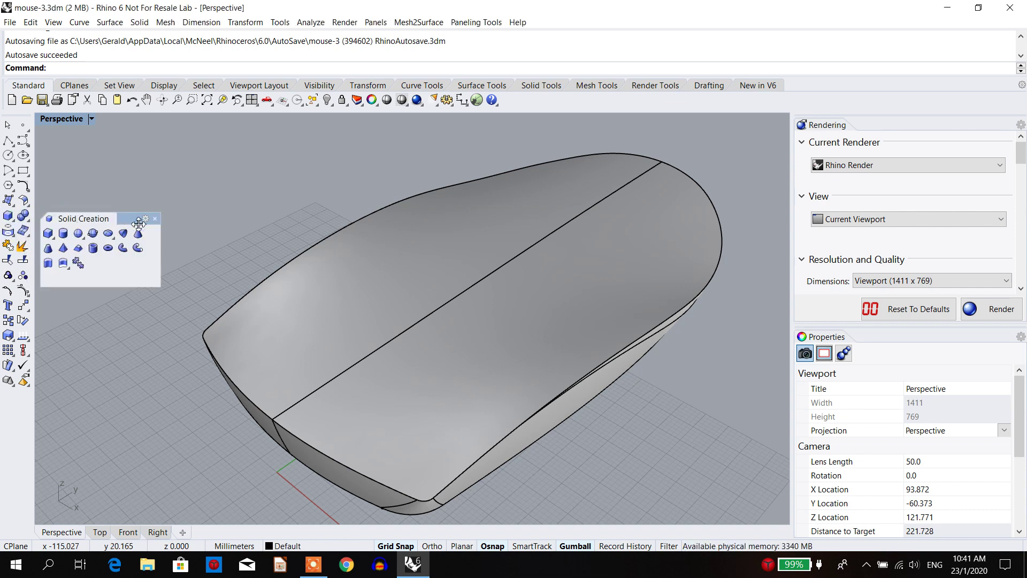
left_click(155, 219)
left_click(23, 217)
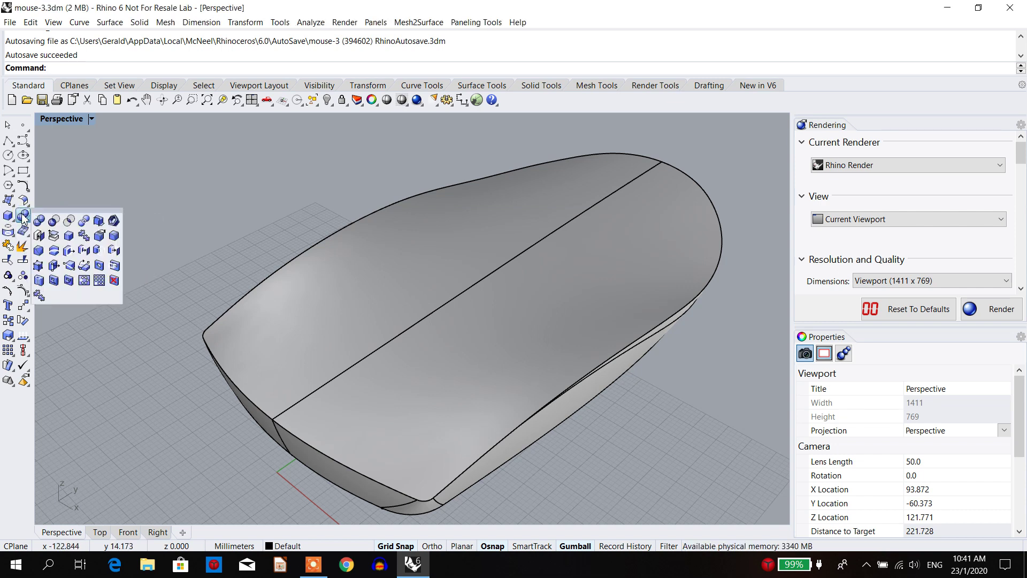
left_click_drag(56, 211, 103, 208)
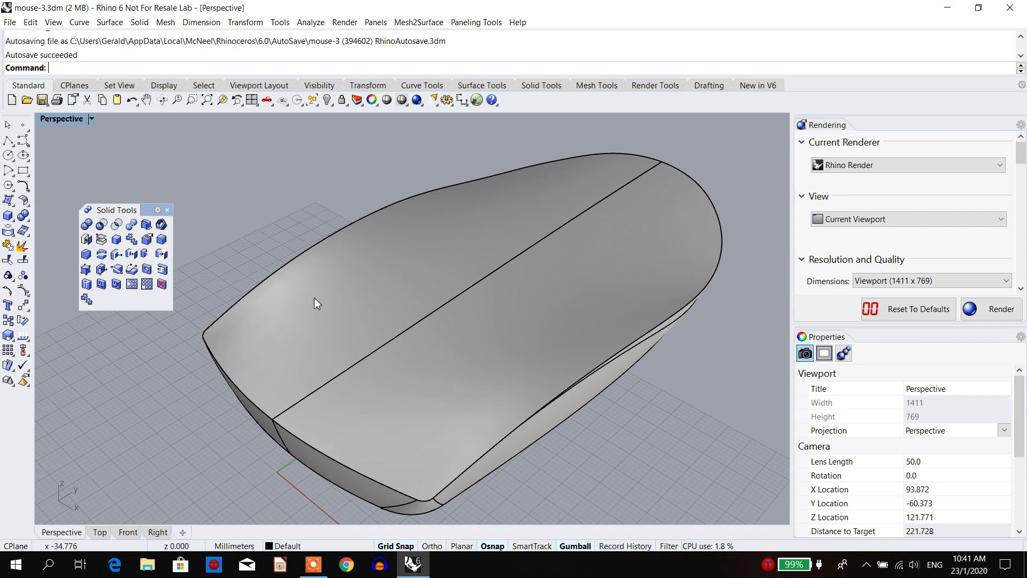
- Shell the base body 1.24 thick, removing its two top faces
left_click(161, 225)
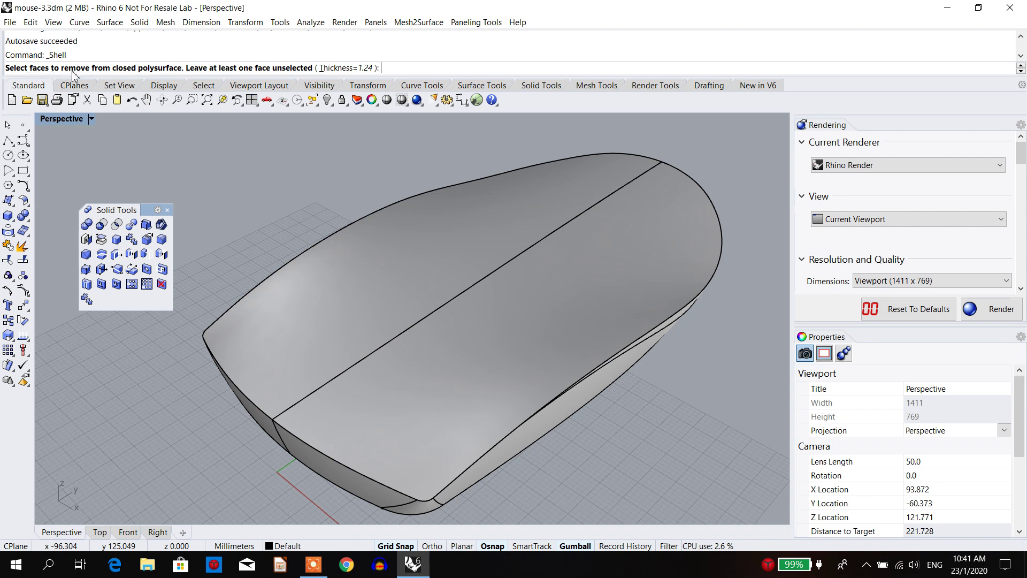
left_click(383, 279)
left_click(446, 350)
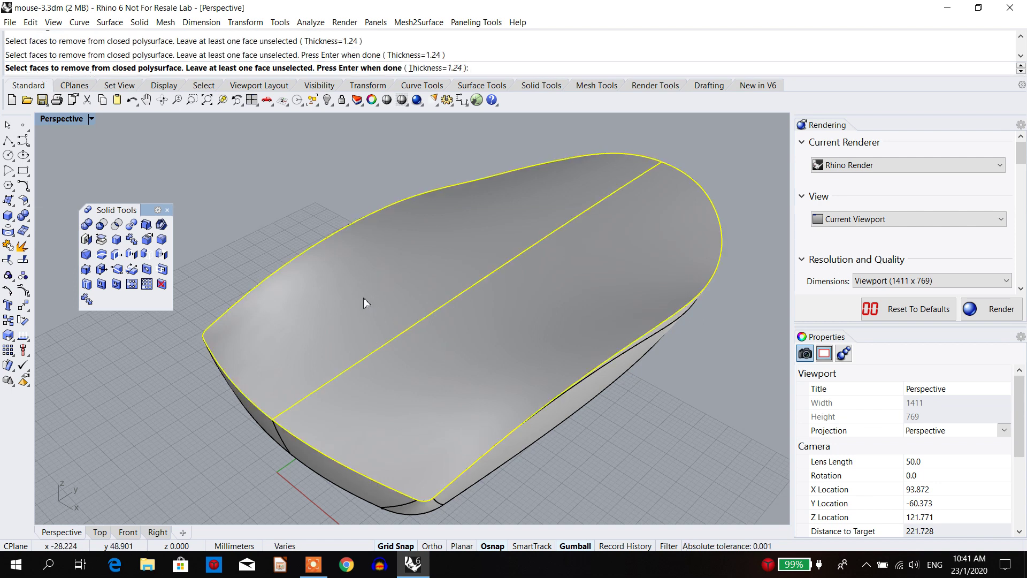
key("Return")
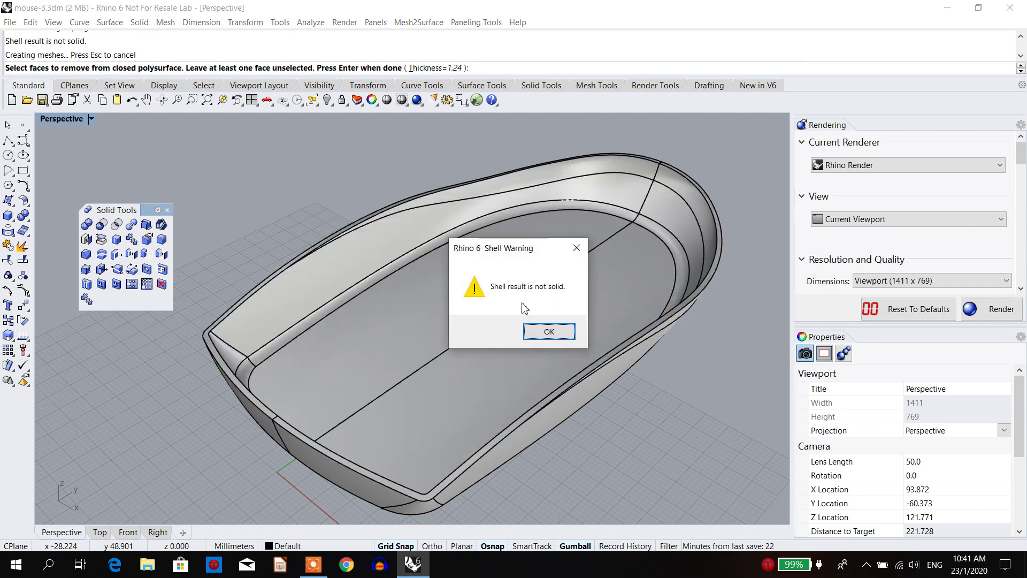
- Dismiss the not-solid Shell Warning, inspect the hollow tray and select it
left_click(549, 331)
right_click_drag(552, 312, 392, 262)
scroll(438, 287, "up", 5)
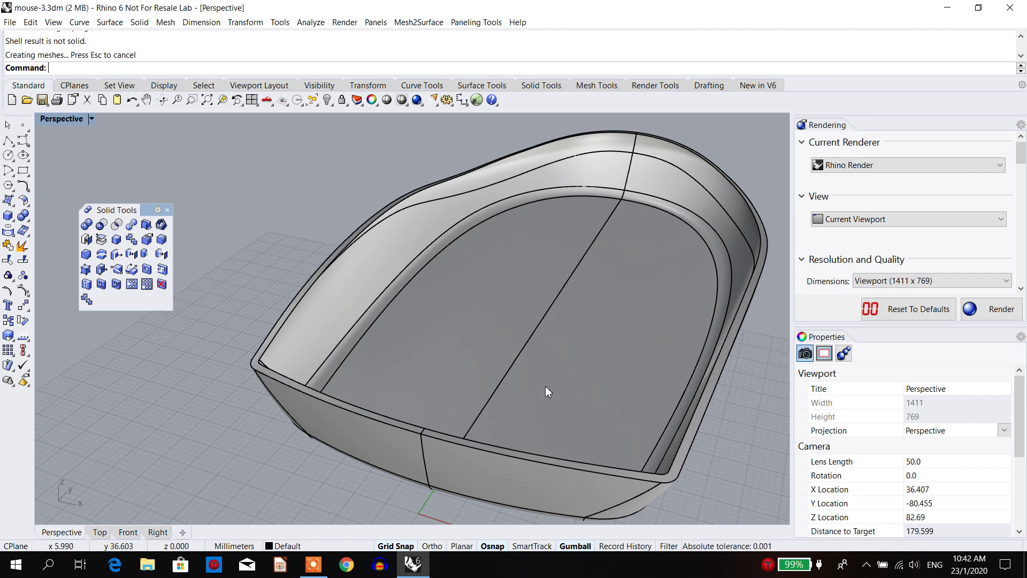
right_click_drag(662, 355, 432, 339)
scroll(546, 342, "down", 5)
scroll(483, 314, "up", 3)
scroll(499, 324, "down", 3)
left_click(417, 338)
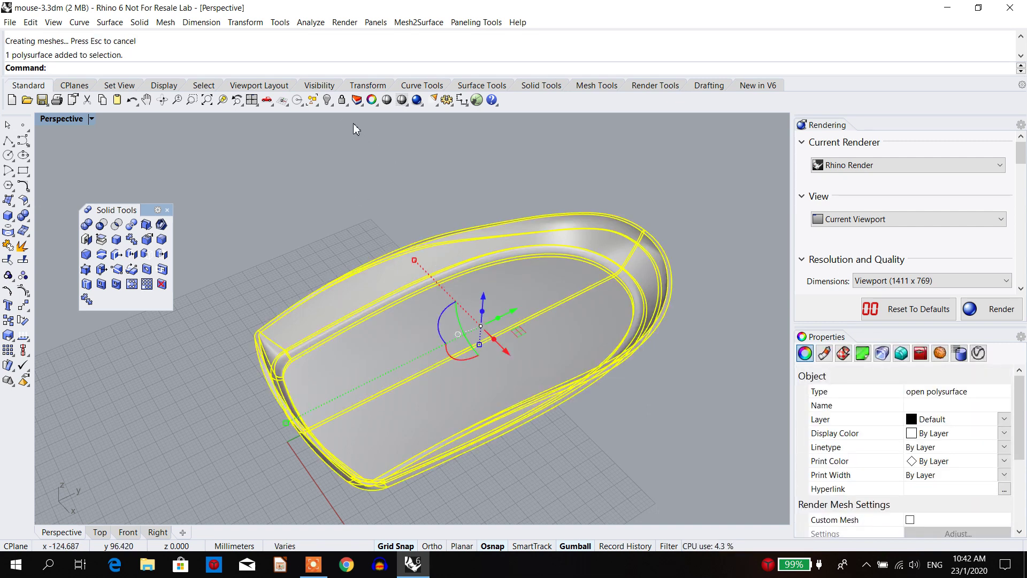
left_click(311, 22)
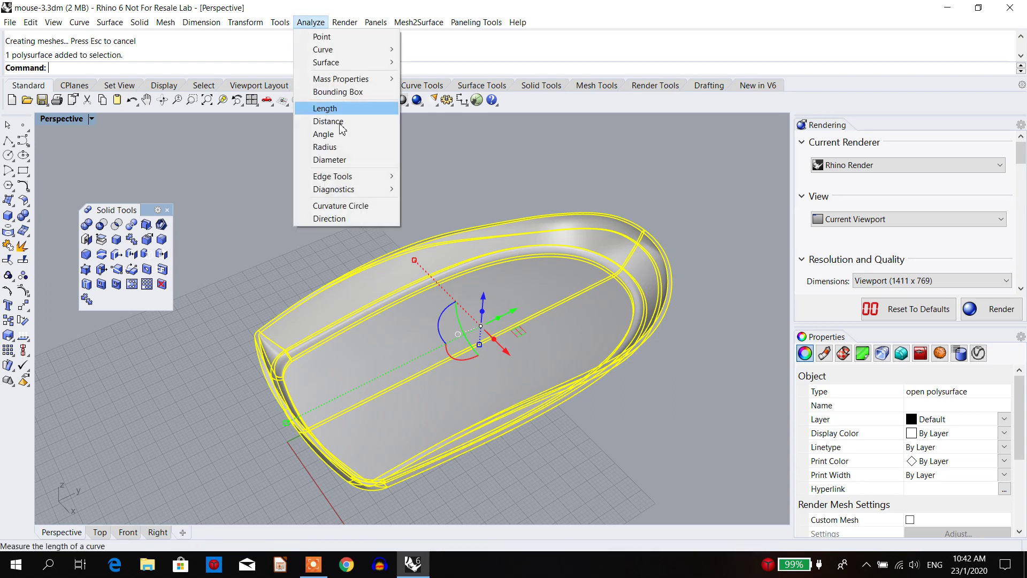
mouse_move(345, 176)
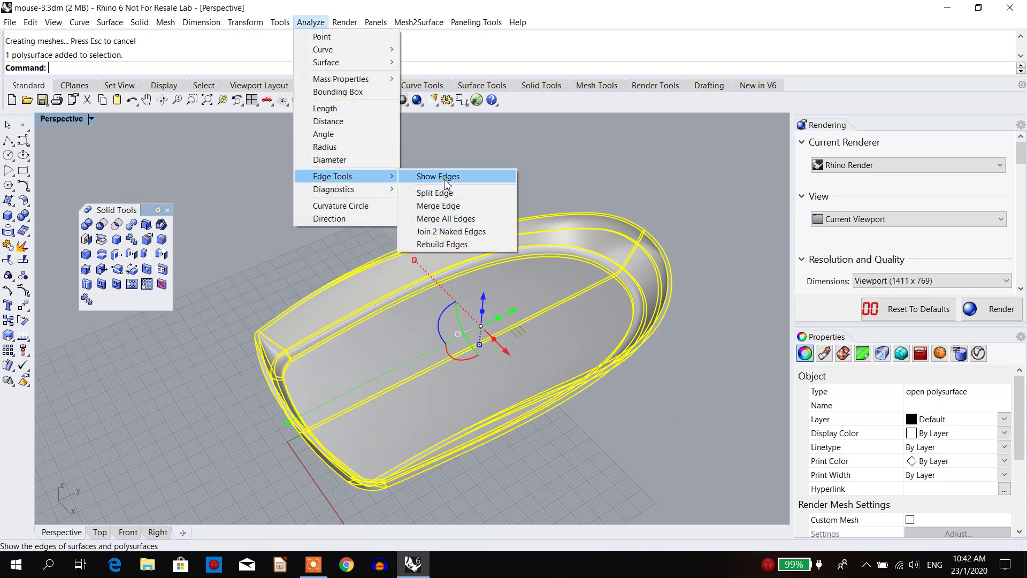
left_click(443, 178)
left_click(197, 189)
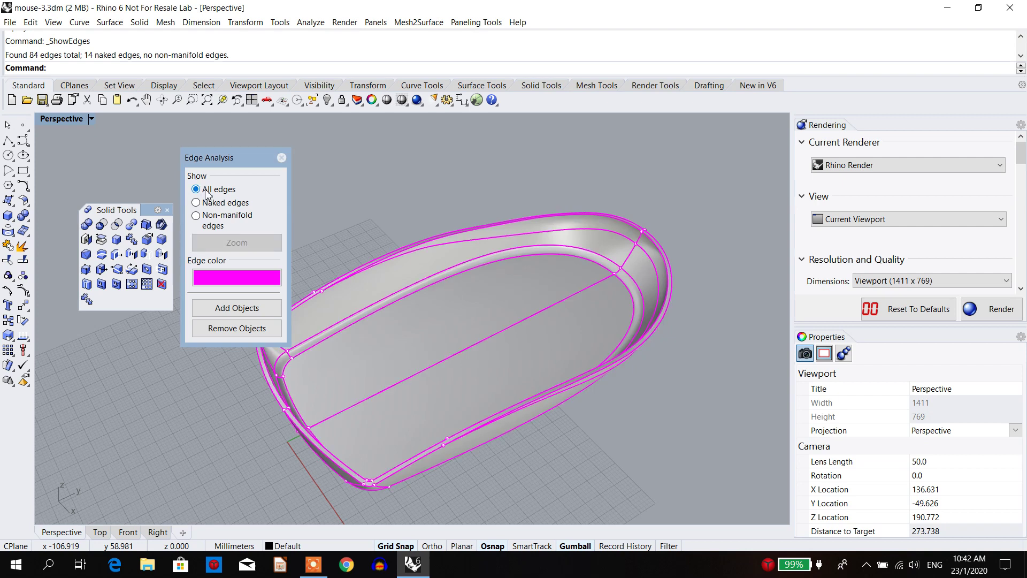
left_click(196, 202)
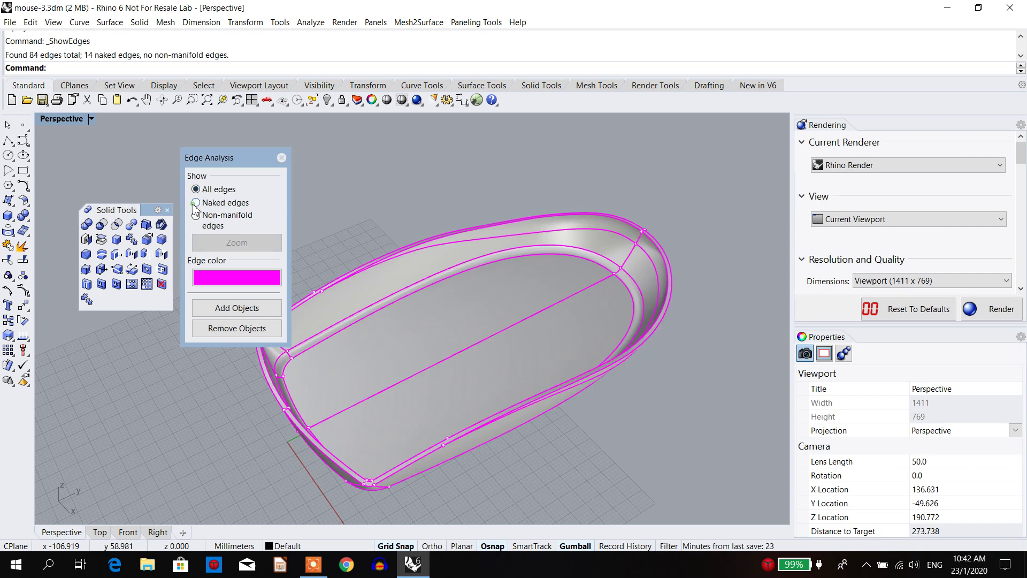
right_click_drag(388, 333, 389, 332)
scroll(389, 332, "up", 6)
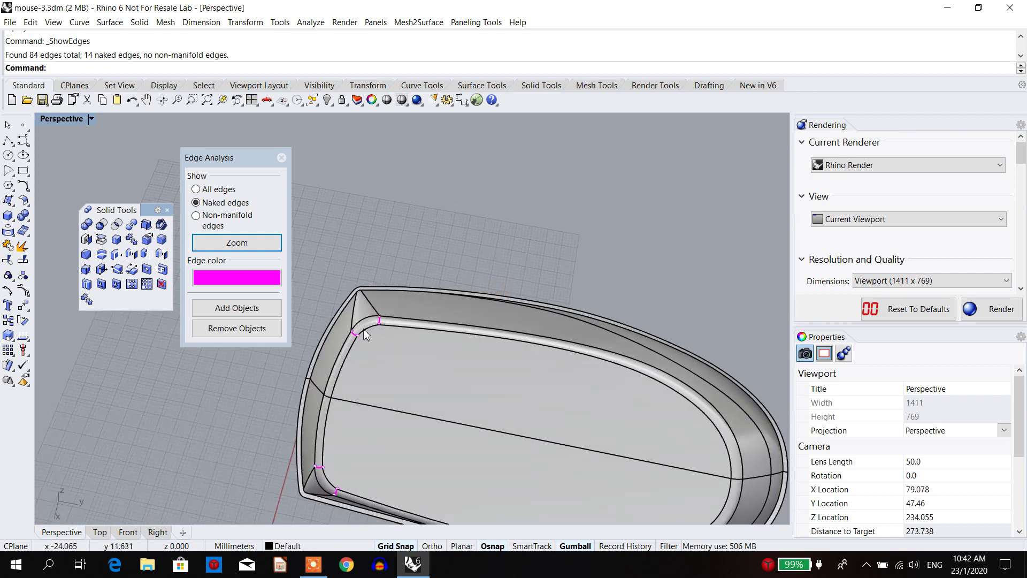
scroll(366, 323, "up", 4)
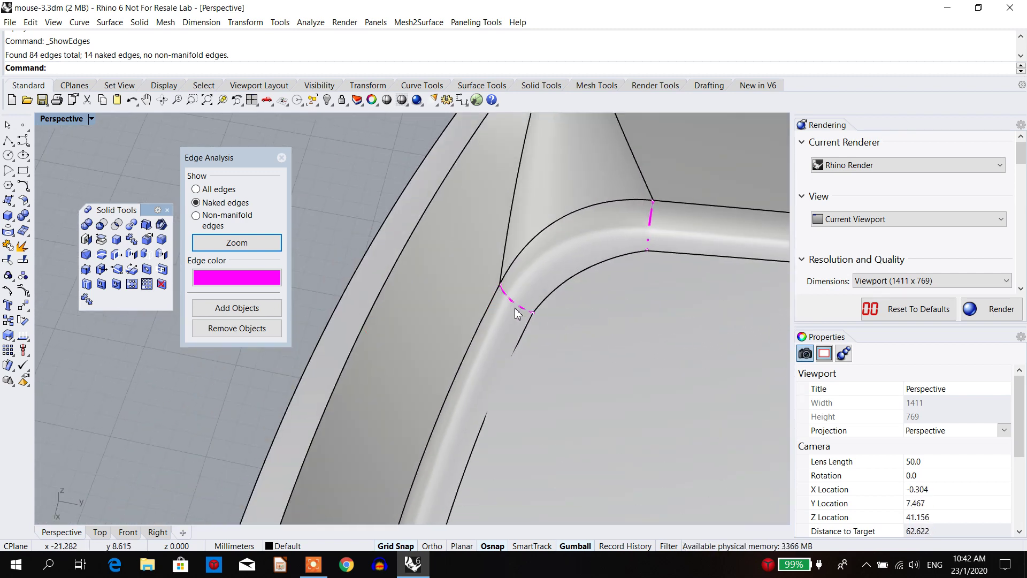
right_click_drag(649, 264, 362, 400)
scroll(621, 256, "down", 3)
scroll(597, 263, "down", 4)
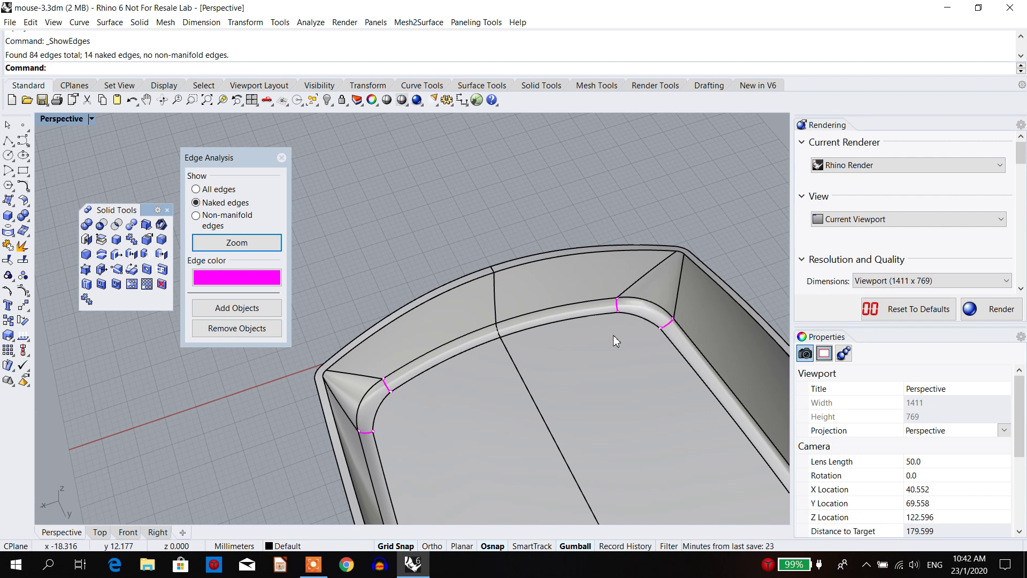
right_click_drag(578, 326, 508, 337)
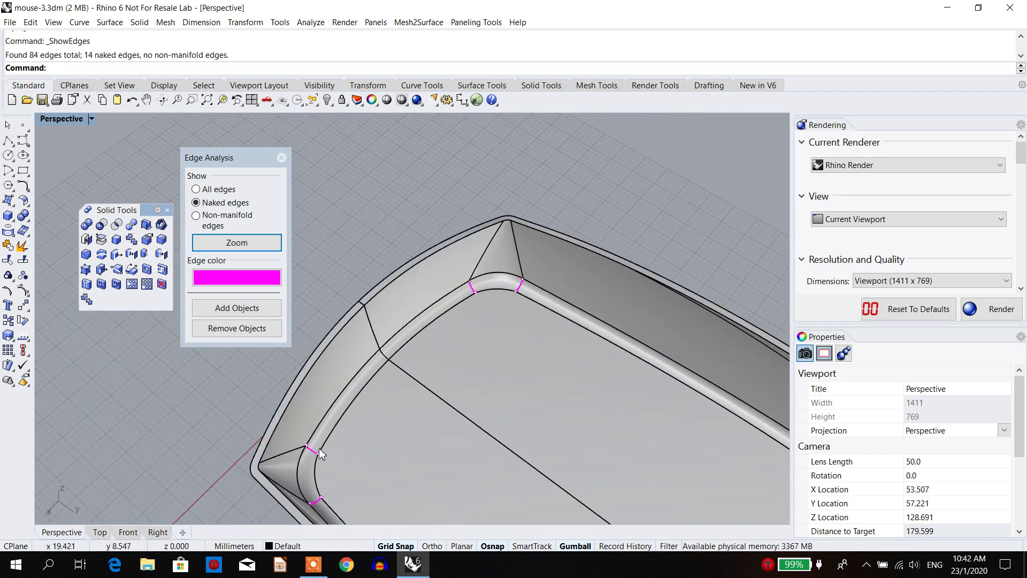
left_click(281, 158)
- Extract the faulty fillet patch at the shell's inner corner
scroll(387, 307, "up", 5)
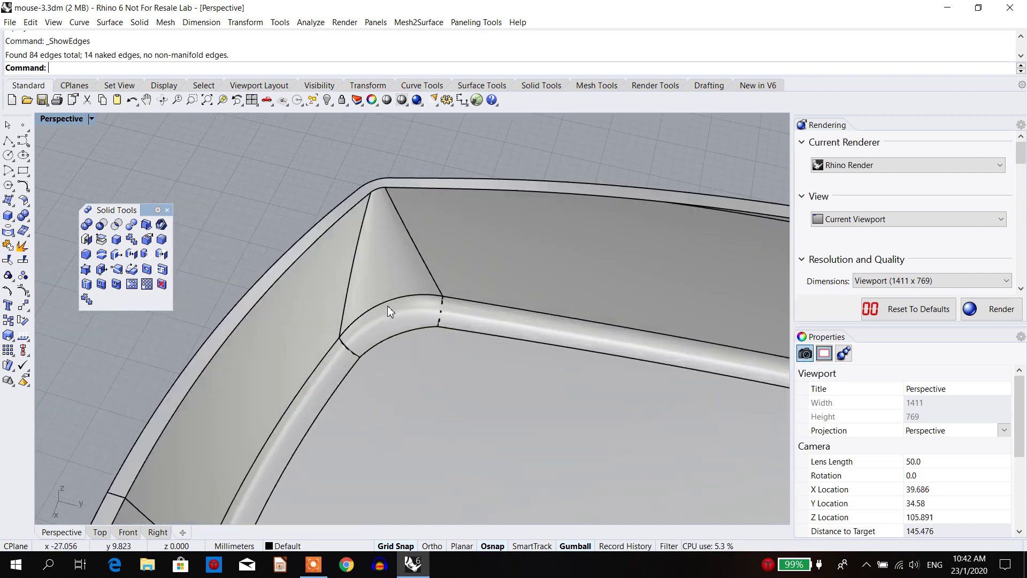
right_click(23, 248)
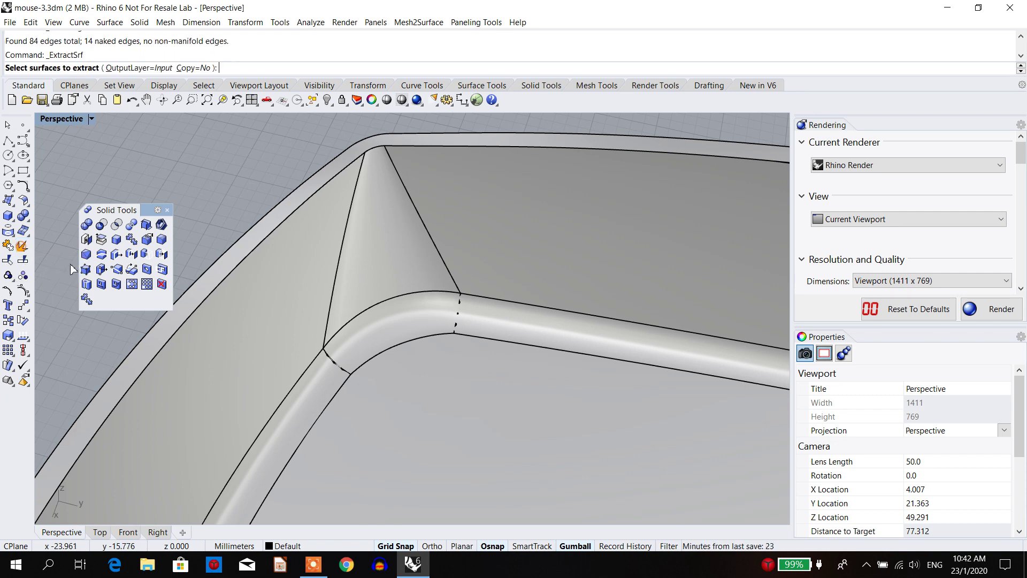
left_click(394, 336)
right_click(393, 336)
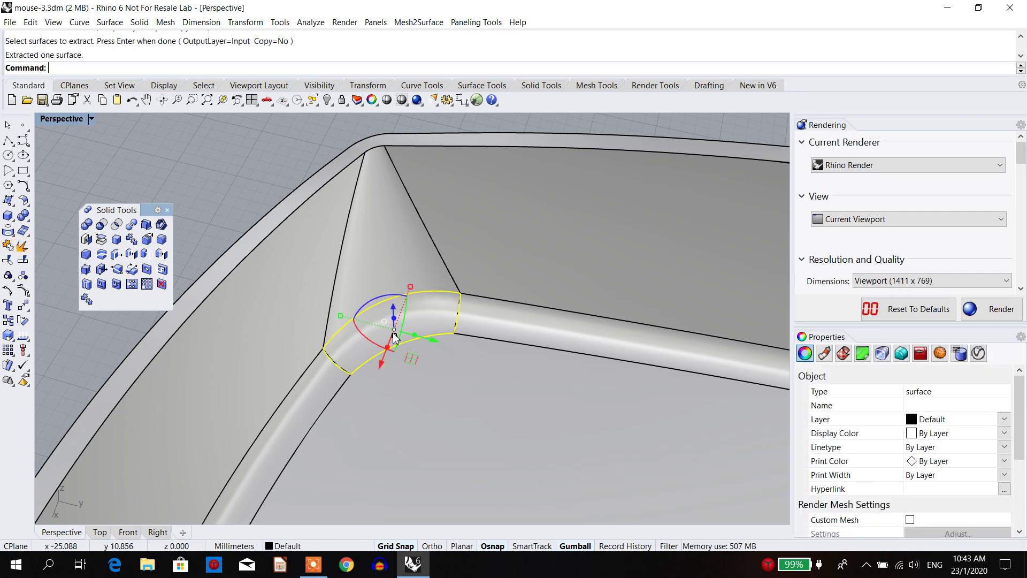
scroll(395, 337, "down", 1)
right_click_drag(393, 338, 488, 348)
- Extract the adjoining corner patch and delete it, leaving the corner open
key("Return")
left_click(361, 369)
right_click_drag(361, 368, 457, 373)
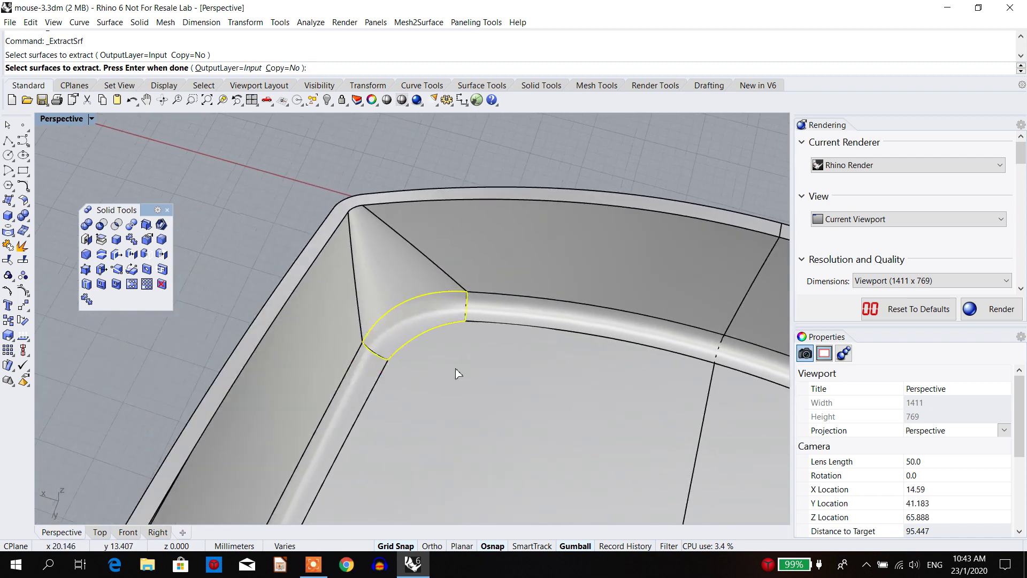
key("Return")
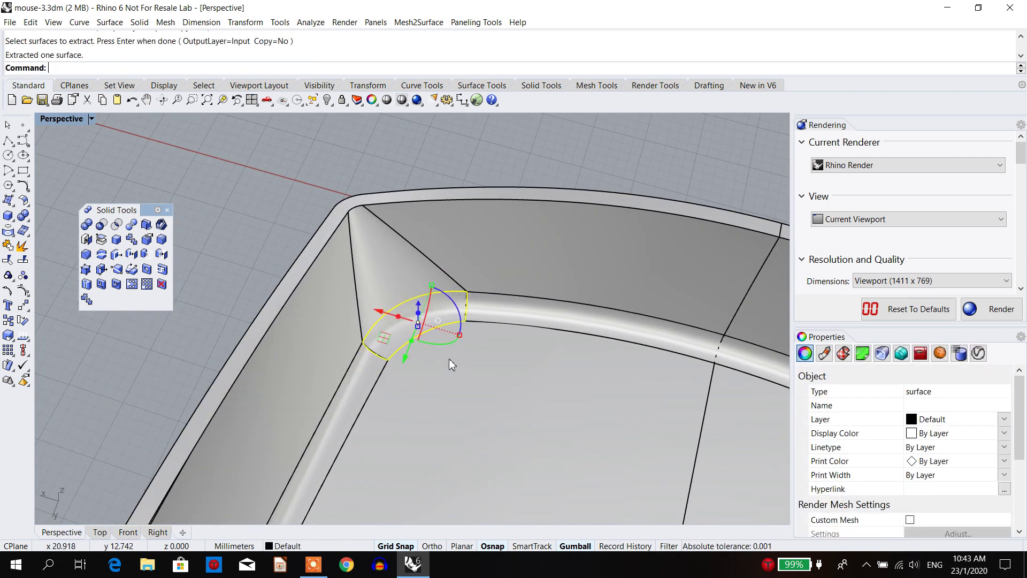
key("Delete")
right_click_drag(467, 360, 436, 371)
scroll(371, 346, "up", 5)
scroll(442, 350, "down", 2)
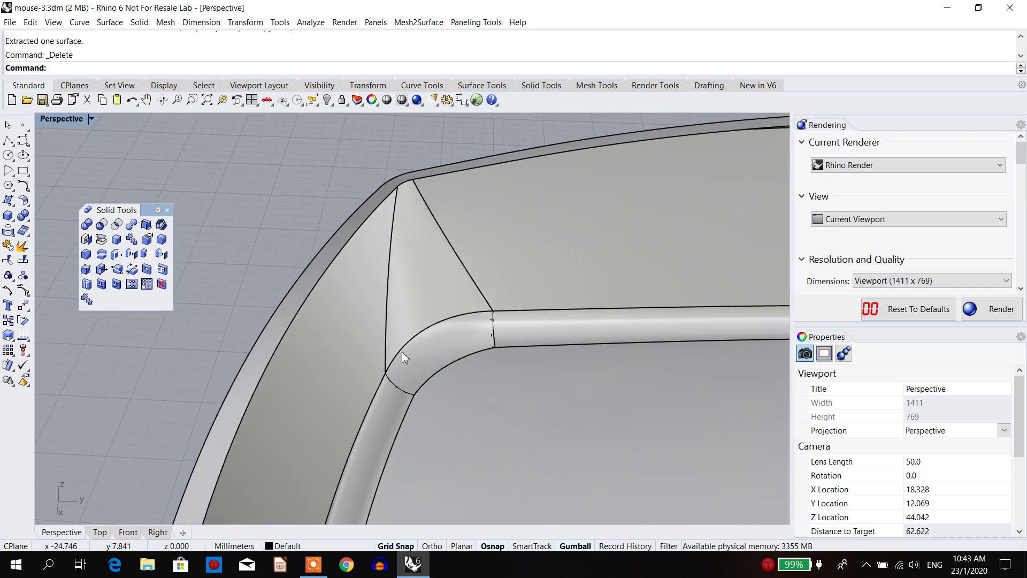
- Swap the floating Solid Tools for a floating Surface tools palette
left_click(167, 210)
left_click(9, 201)
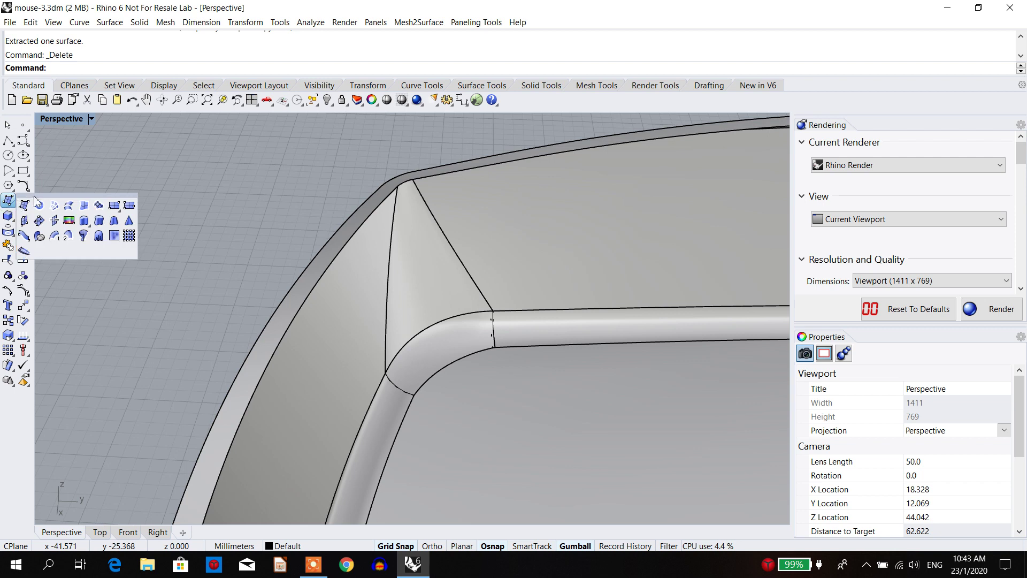
left_click_drag(50, 199, 138, 177)
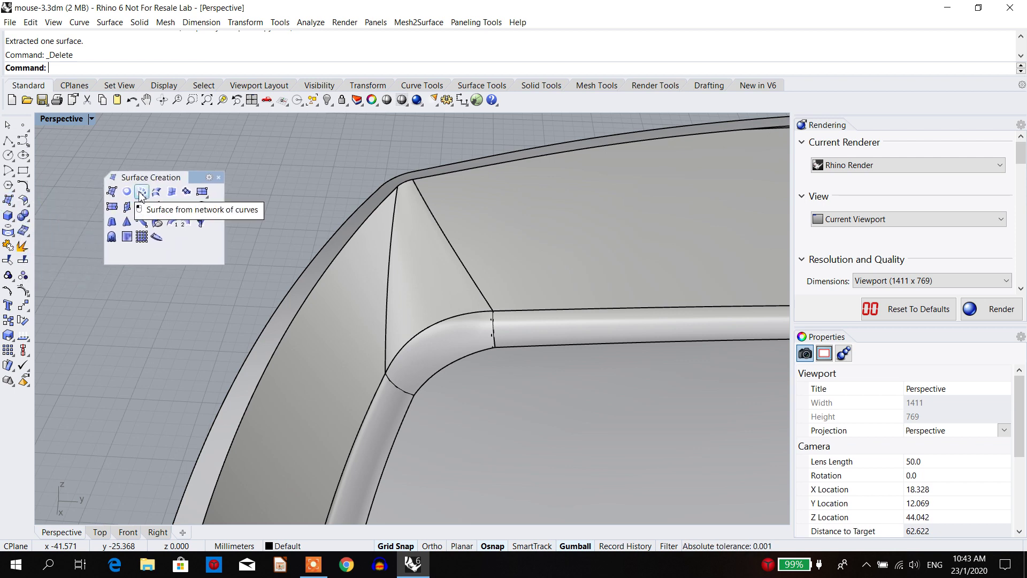
- Fill the first corner gap with a four-edge network surface matching tangency
left_click(141, 193)
left_click(448, 333)
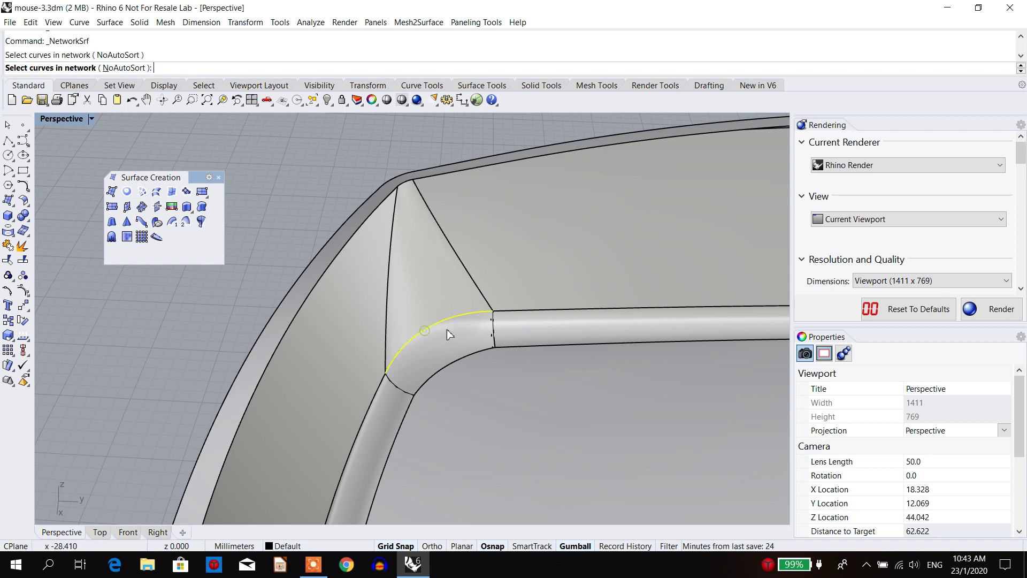
left_click(493, 332)
left_click(492, 350)
left_click(399, 388)
right_click(453, 413)
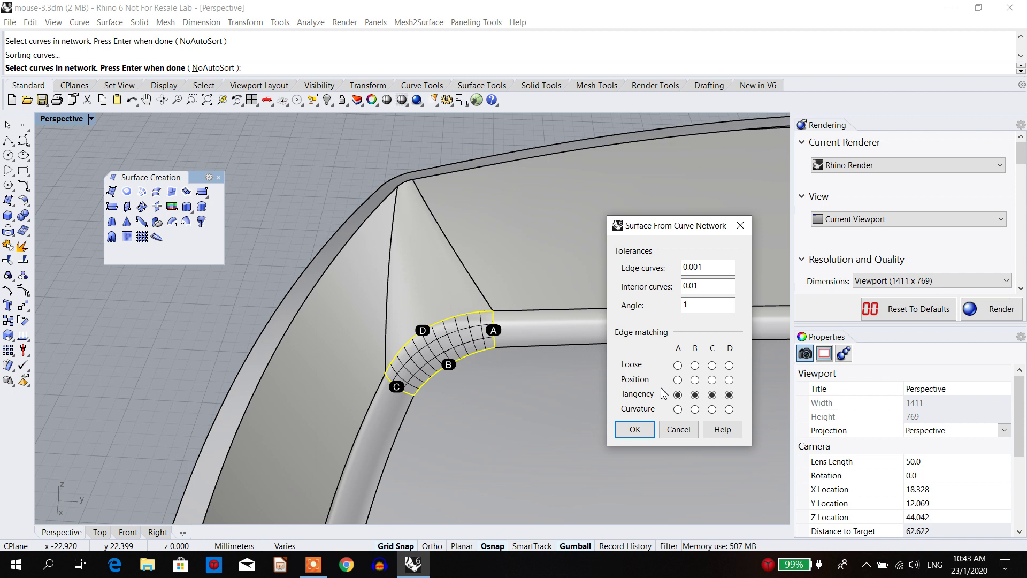
left_click(637, 429)
scroll(606, 357, "down", 3)
right_click_drag(595, 381, 449, 364)
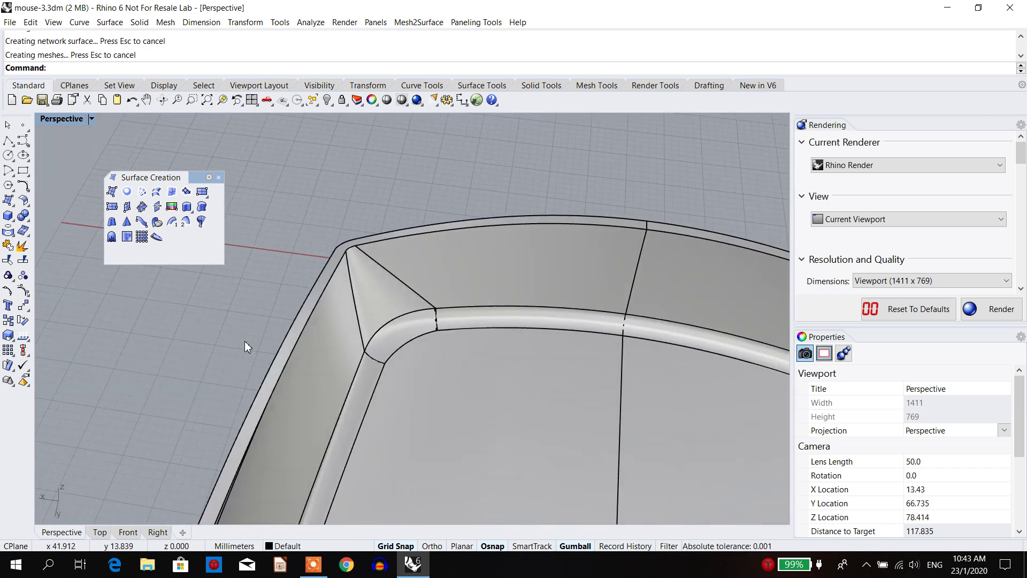
- Fill the second corner gap with another tangent four-edge network surface
right_click(377, 354)
scroll(378, 355, "up", 3)
left_click(379, 306)
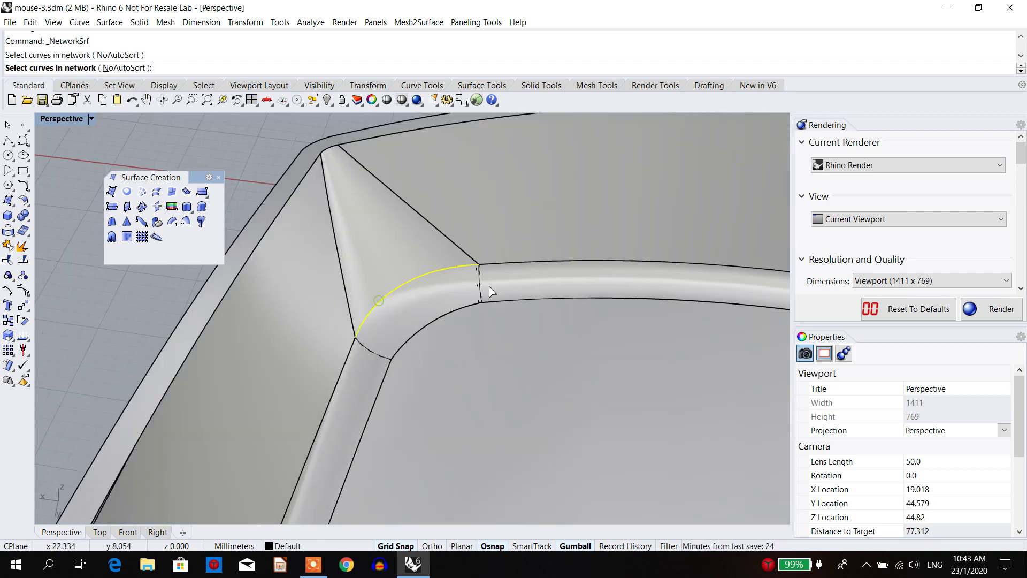
left_click(479, 287)
left_click(474, 305)
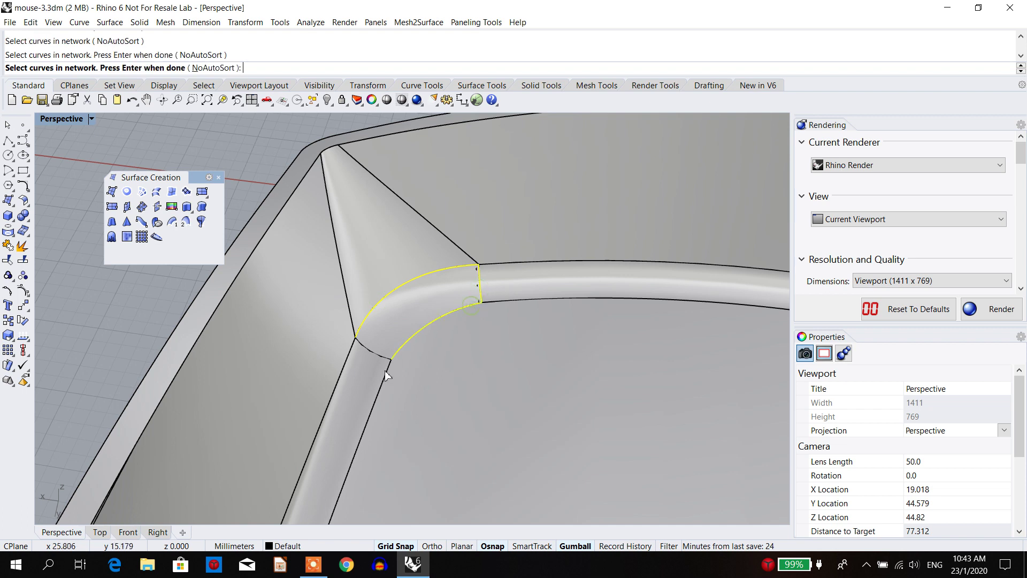
left_click(377, 353)
right_click(428, 367)
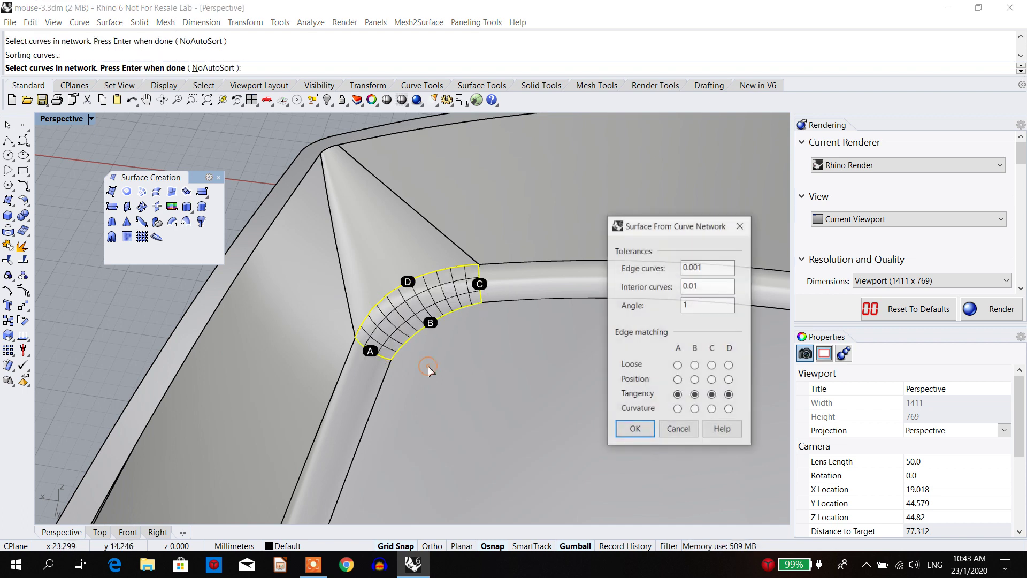
left_click(639, 428)
scroll(609, 389, "down", 3)
right_click_drag(612, 387, 573, 285)
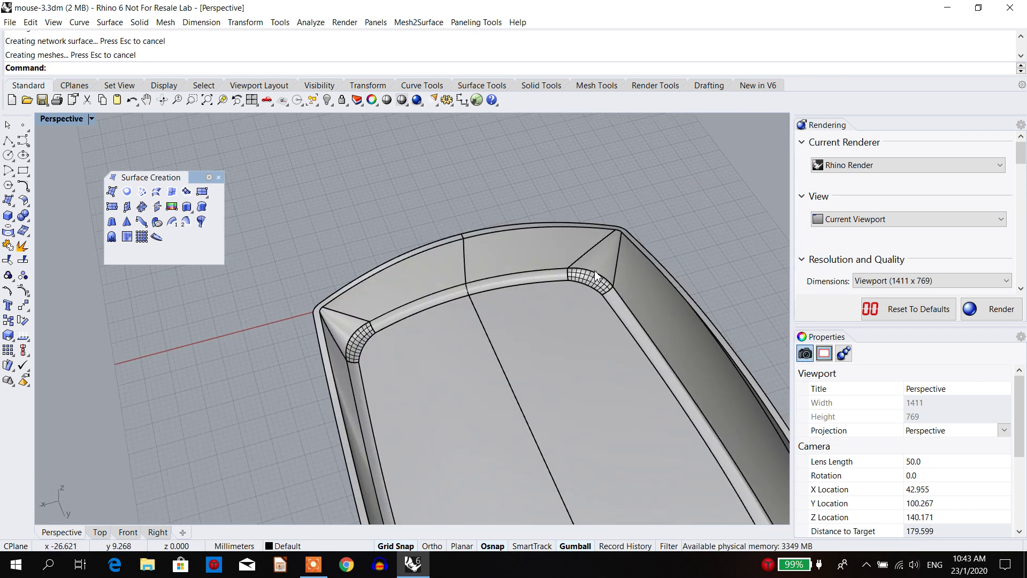
right_click_drag(595, 325, 482, 367)
scroll(386, 339, "up", 4)
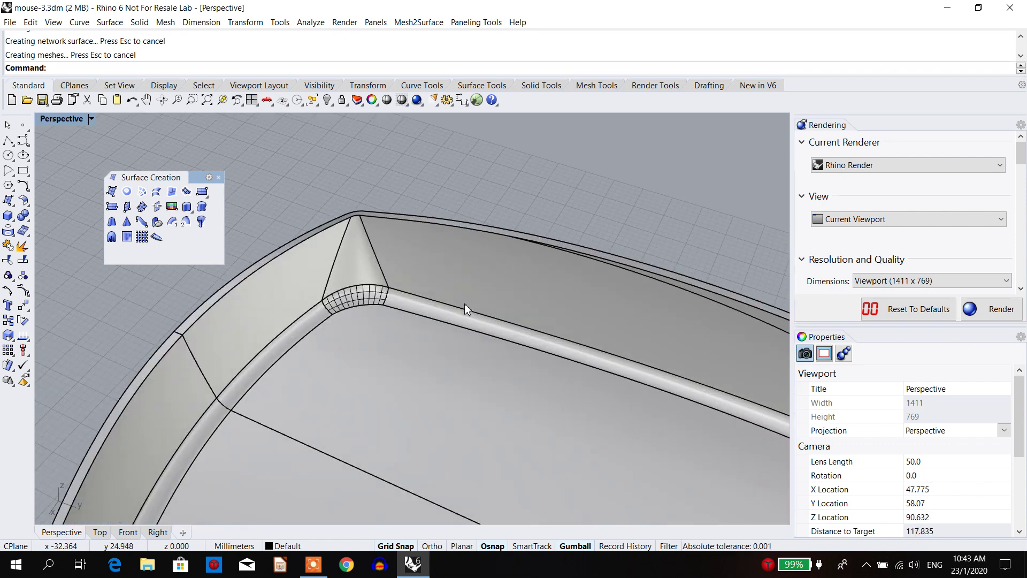
- Join the rim polysurface and both corner patches into one closed solid
left_click(9, 259)
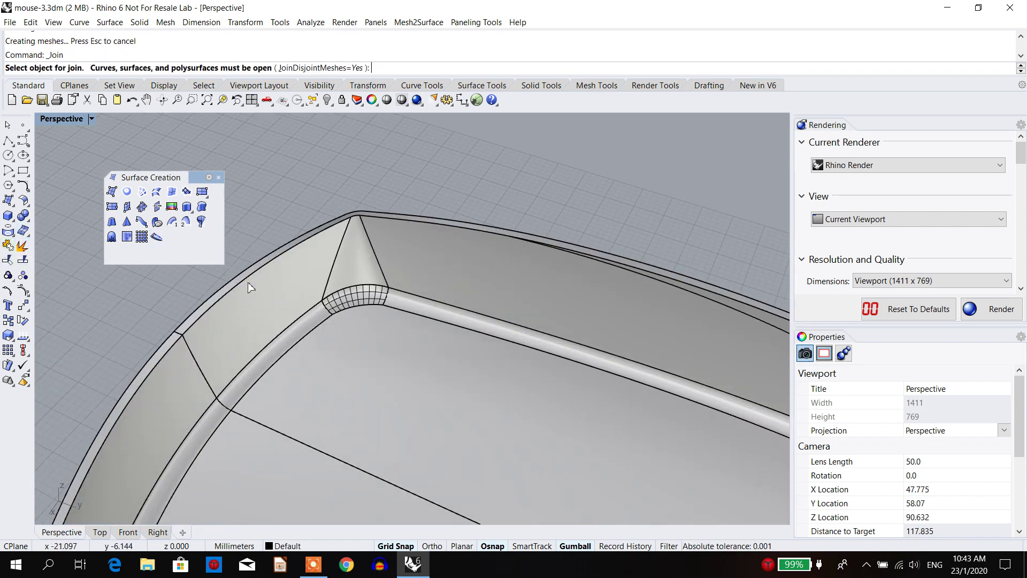
left_click(257, 293)
left_click(348, 307)
scroll(345, 332, "down", 3)
right_click_drag(342, 351, 220, 381)
left_click(217, 379)
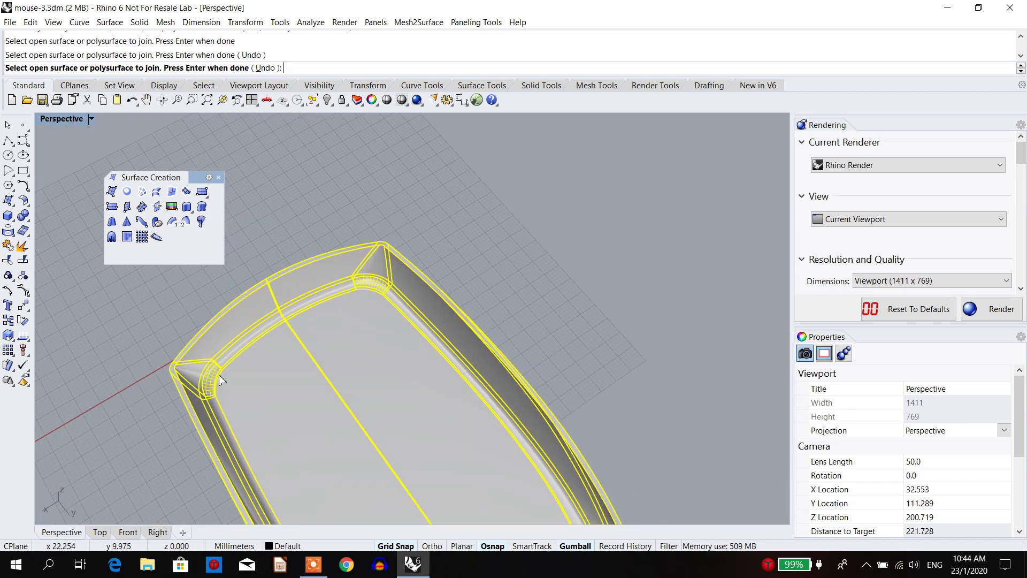
scroll(334, 358, "down", 3)
right_click_drag(334, 357, 512, 319)
key("Return")
- Measure the joined solid's volume via Mass Properties: 13422.092 cubic millimetres
left_click(516, 353)
right_click_drag(518, 367, 466, 321)
scroll(431, 300, "up", 3)
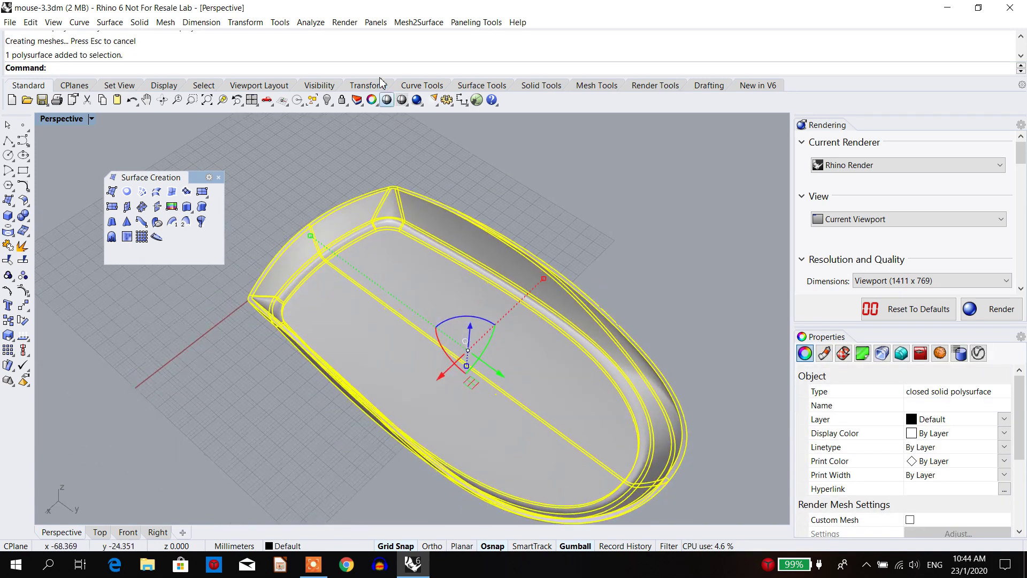
left_click(312, 23)
mouse_move(342, 79)
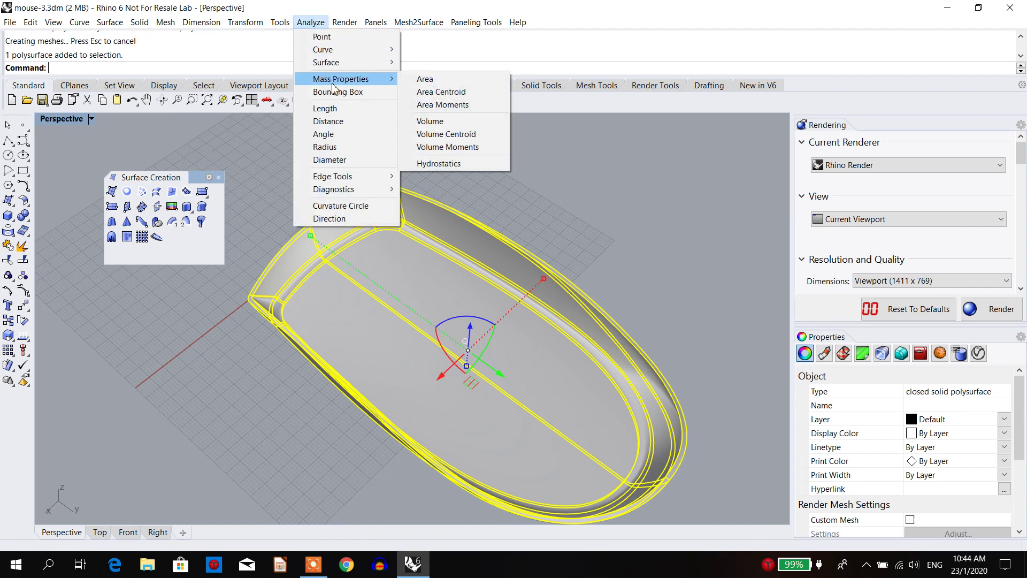
left_click(436, 122)
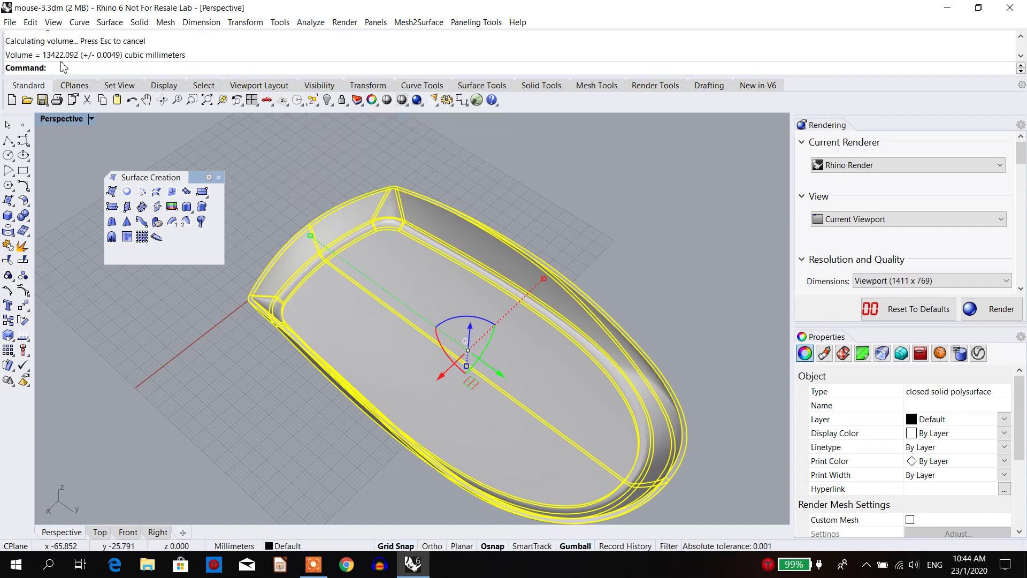
left_click_drag(43, 55, 133, 56)
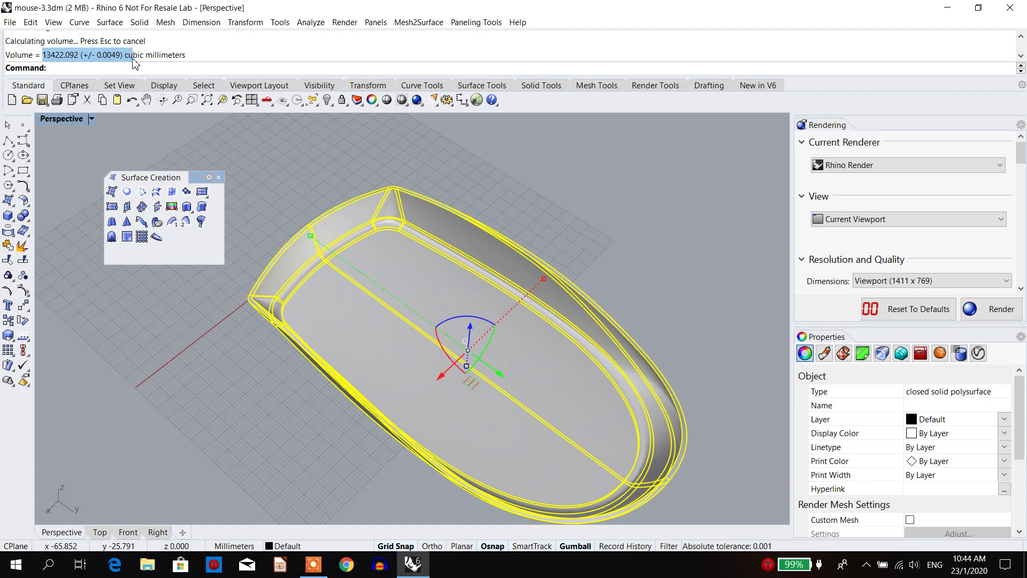
left_click(272, 181)
right_click_drag(272, 181, 431, 268)
scroll(441, 268, "up", 2)
scroll(437, 258, "up", 2)
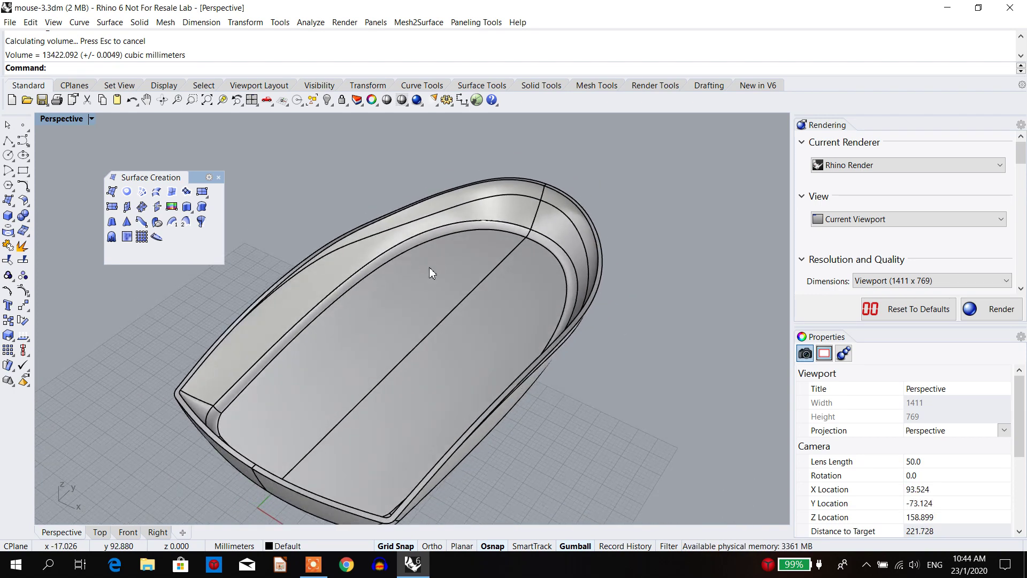
- Paste two short guide lines crossing the shell's front rim, one each side of the seam
left_click(31, 22)
left_click(49, 118)
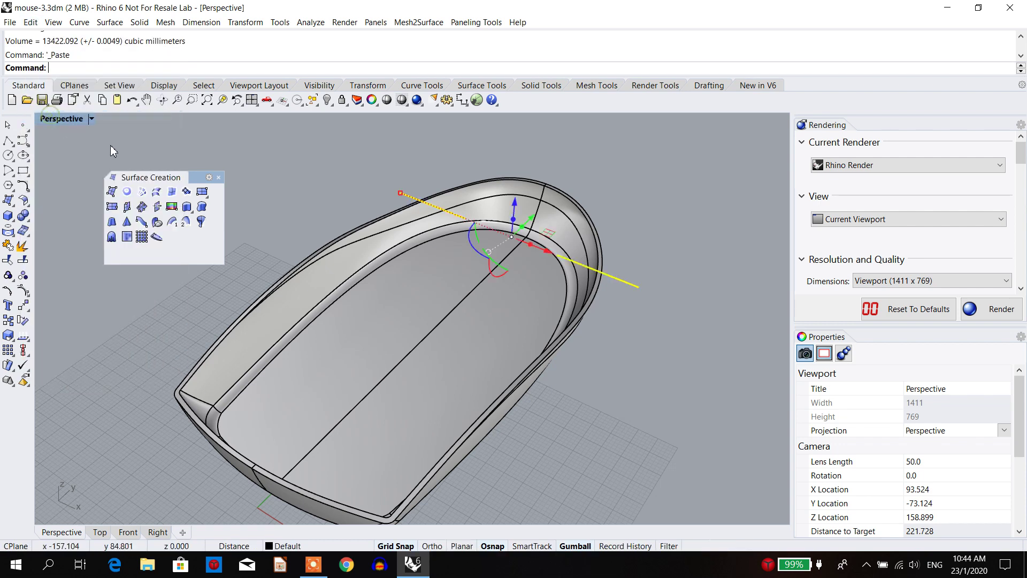
key("Escape")
right_click_drag(390, 233, 425, 269)
scroll(455, 230, "up", 3)
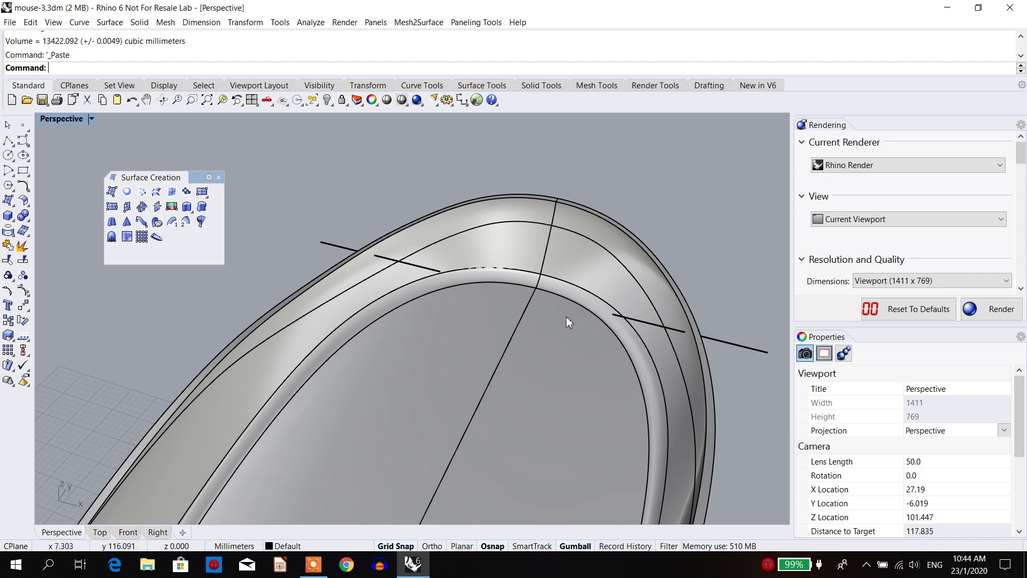
scroll(551, 284, "down", 2)
right_click_drag(551, 284, 489, 291)
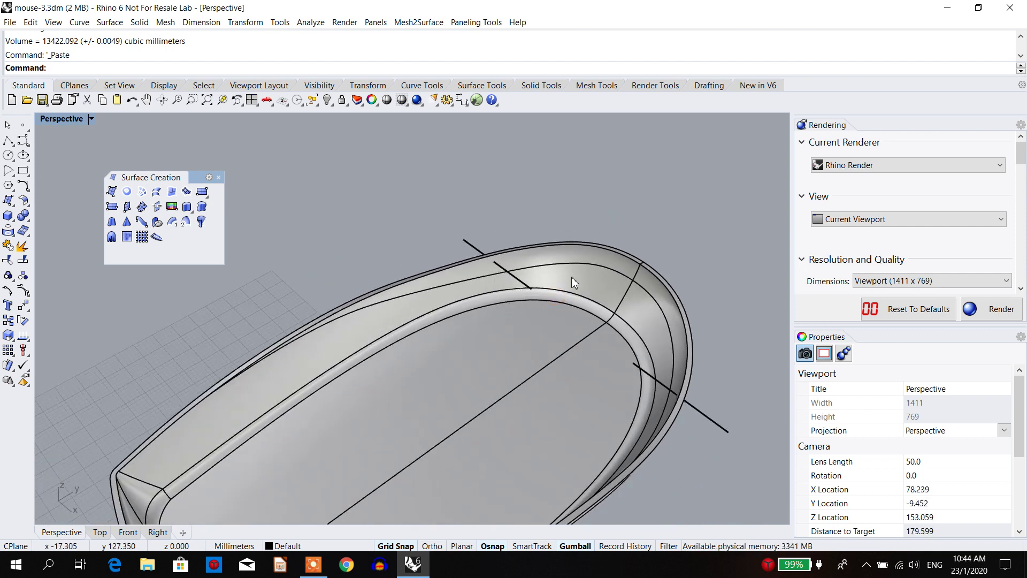
right_click_drag(577, 303, 628, 248)
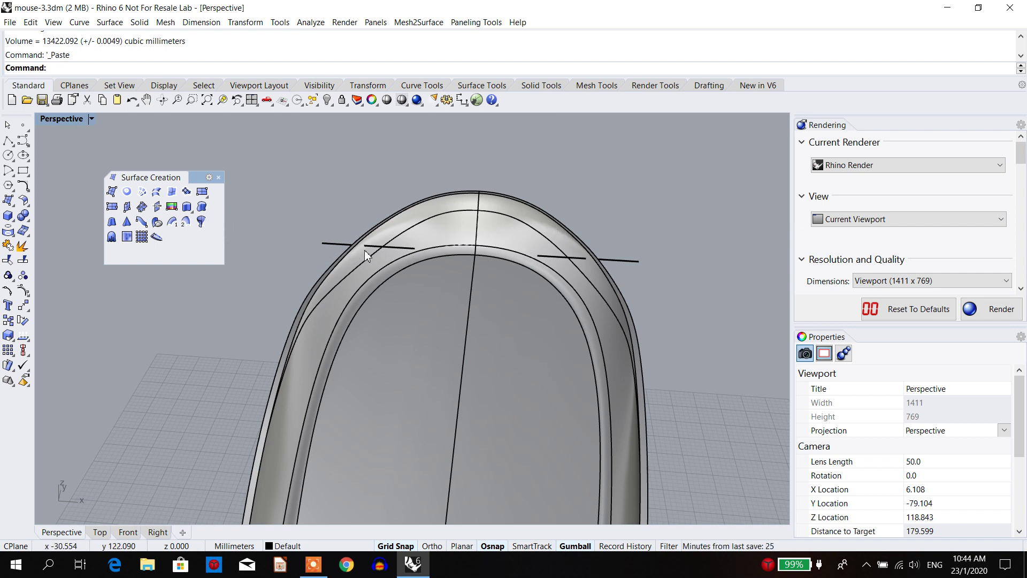
mouse_move(319, 232)
right_mouse_down()
mouse_move(328, 230)
mouse_move(323, 241)
right_mouse_up()
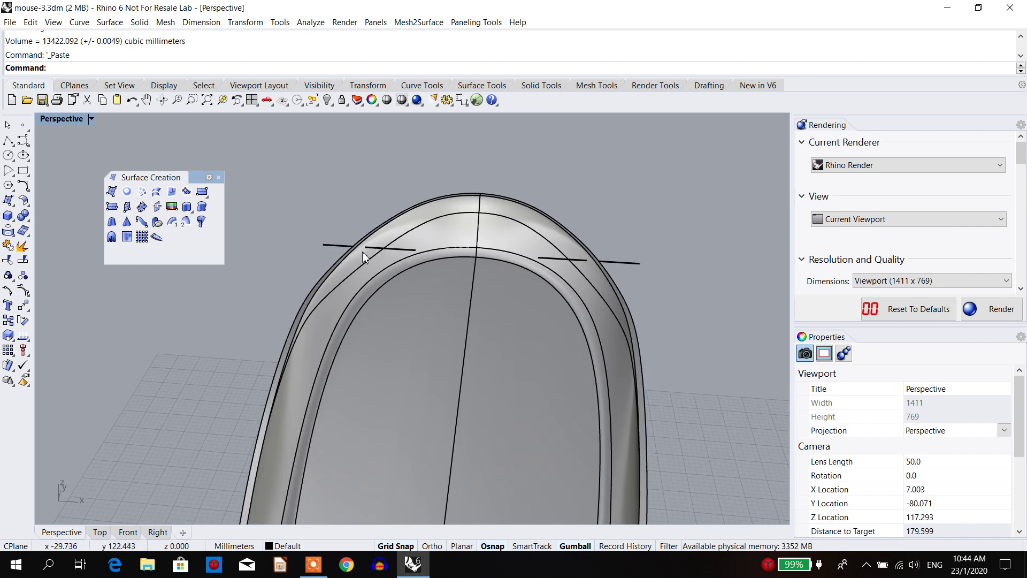
scroll(374, 254, "up", 6)
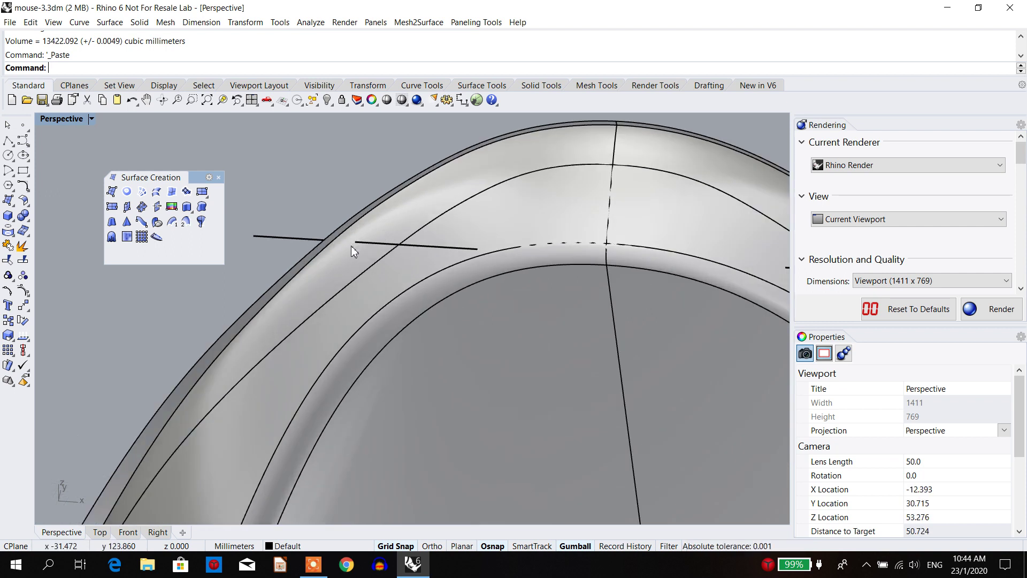
scroll(470, 244, "down", 5)
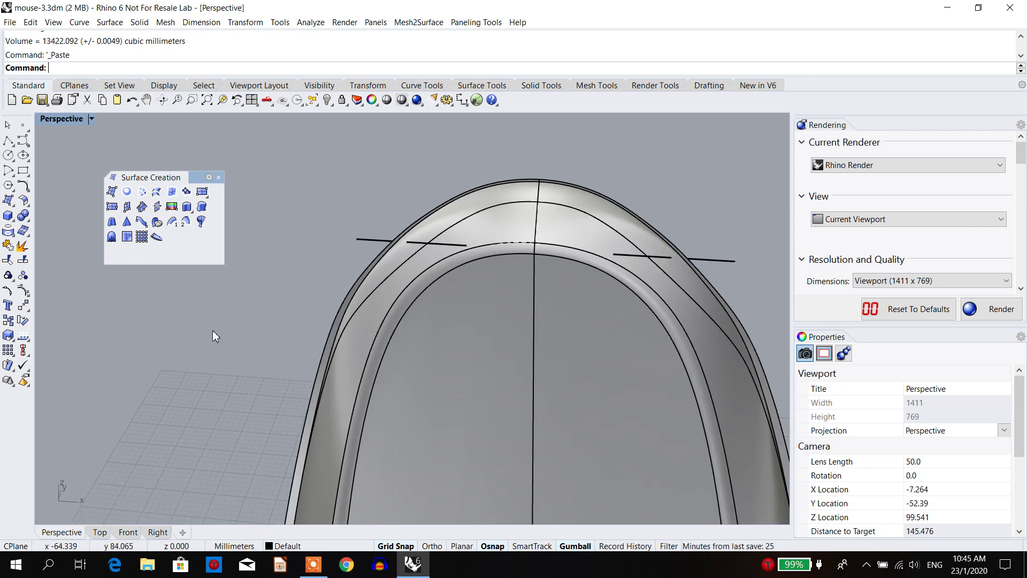
- Split both short lines with the shell surface and select an outer piece of the right line
left_click(24, 261)
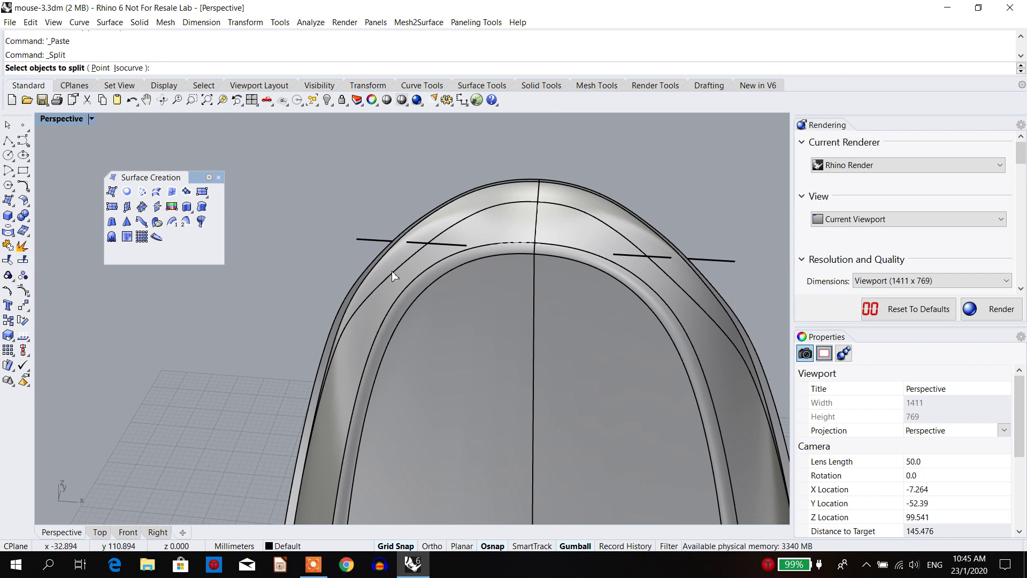
left_click(453, 247)
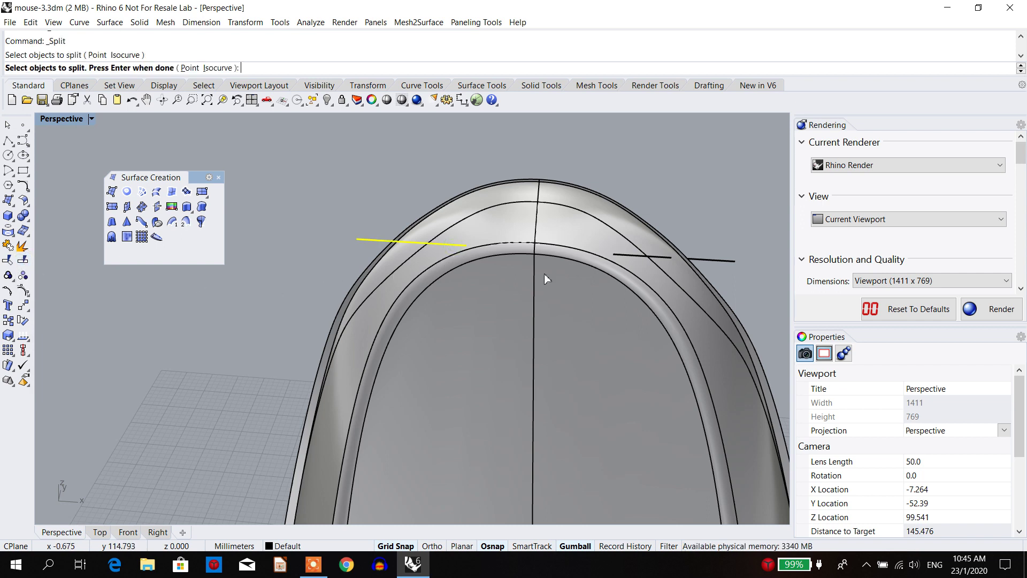
left_click(616, 257)
key("Return")
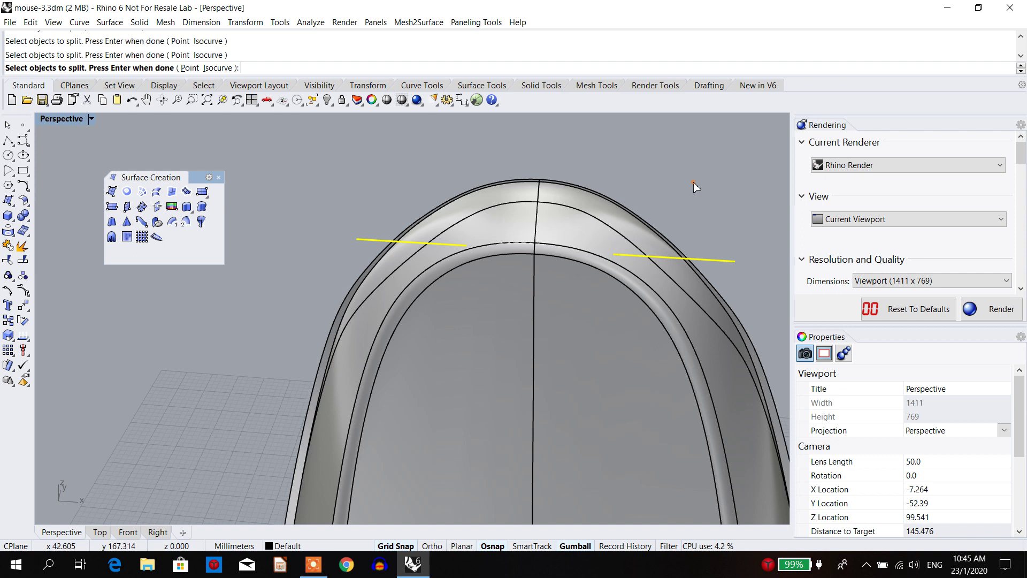
left_click(594, 229)
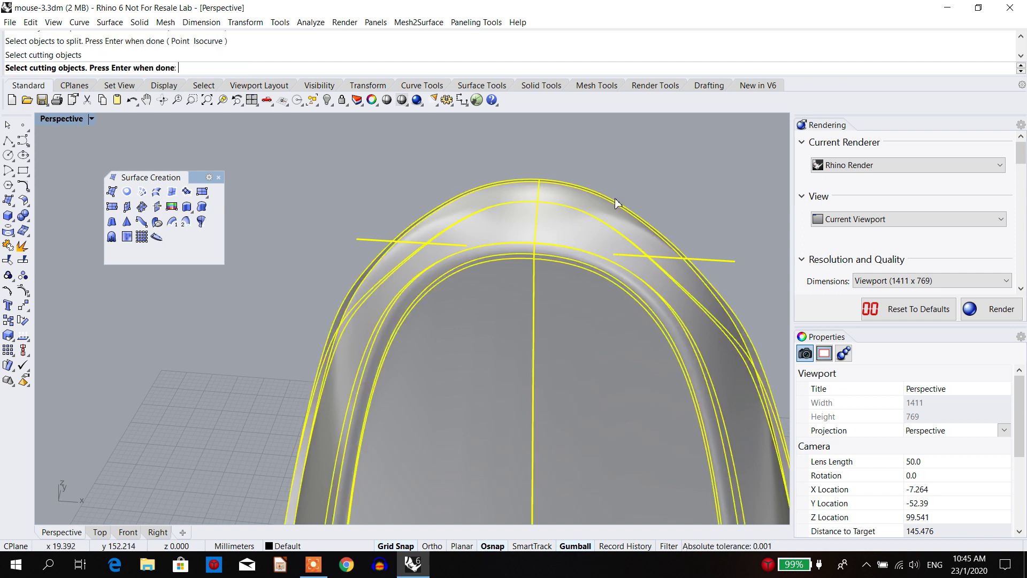
key("Return")
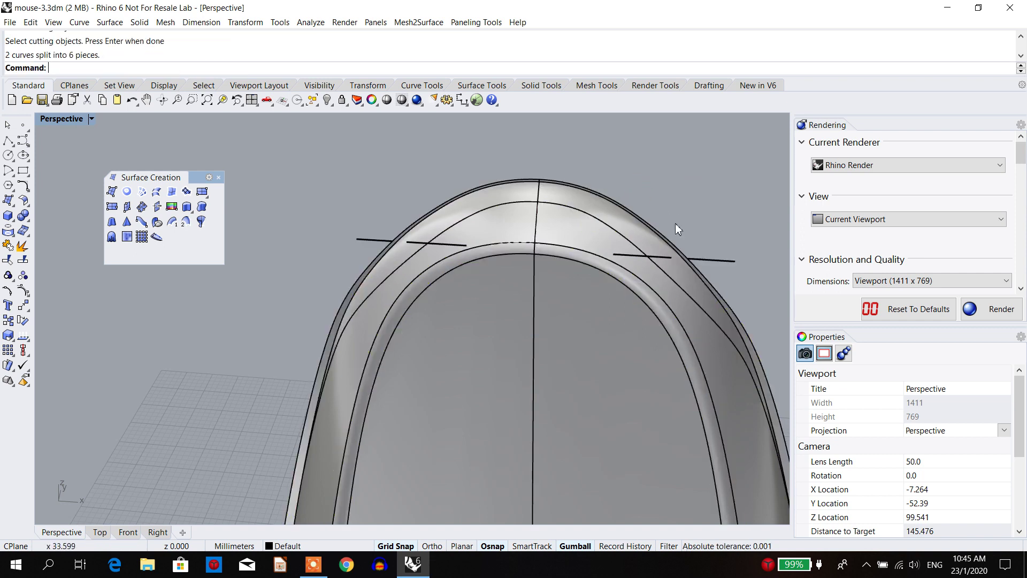
left_click(721, 262)
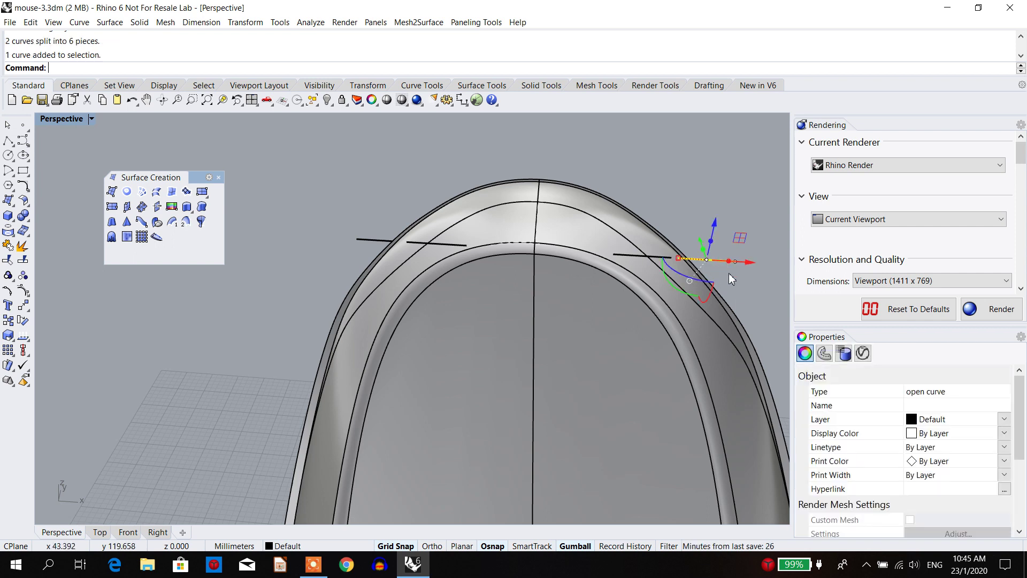
right_click_drag(728, 265, 596, 302)
- Delete the selected right-line piece and switch Perspective to Wireframe display
key("Delete")
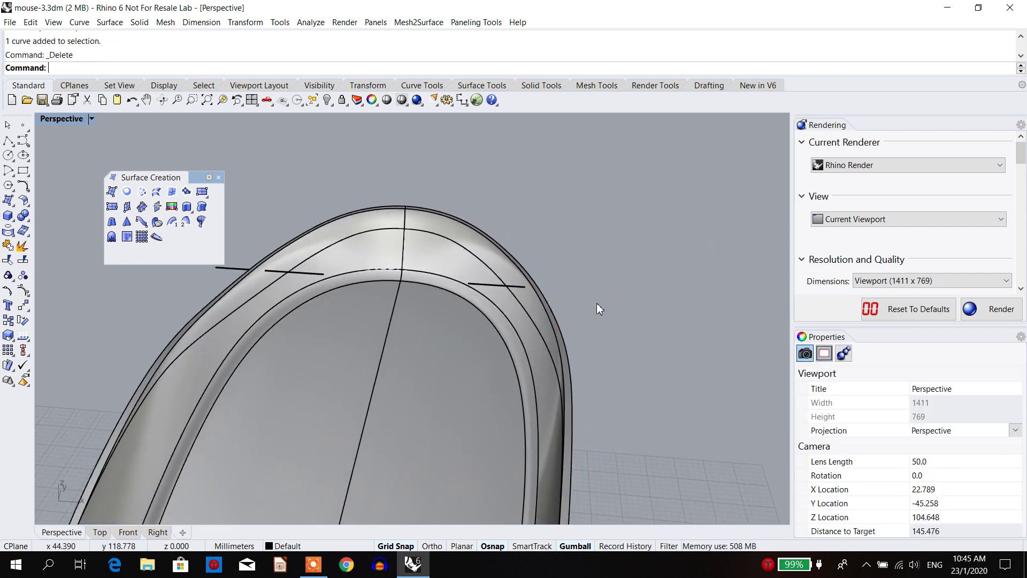
scroll(573, 292, "up", 3)
left_click(65, 120)
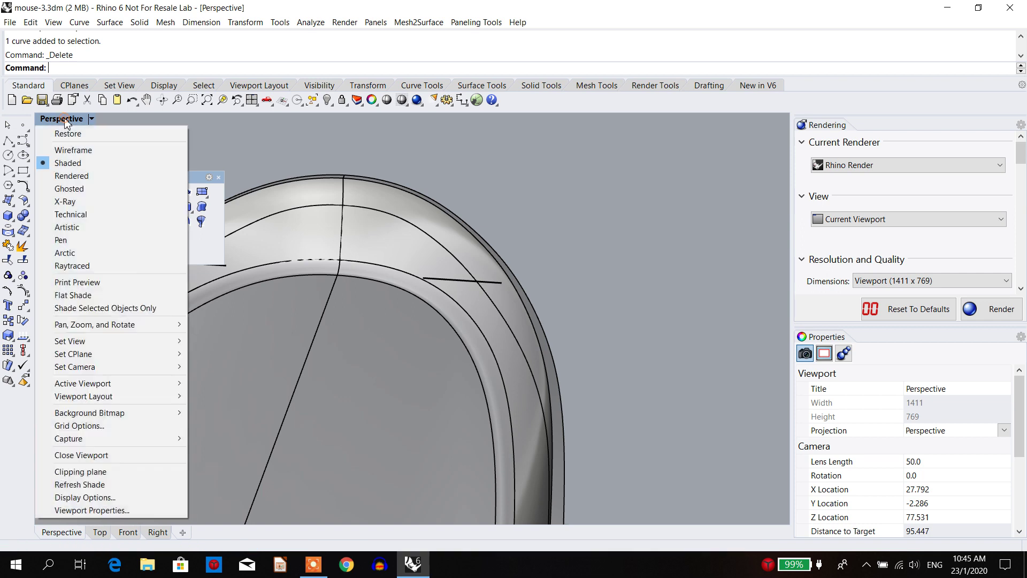
left_click(70, 147)
scroll(490, 284, "up", 3)
scroll(489, 289, "up", 2)
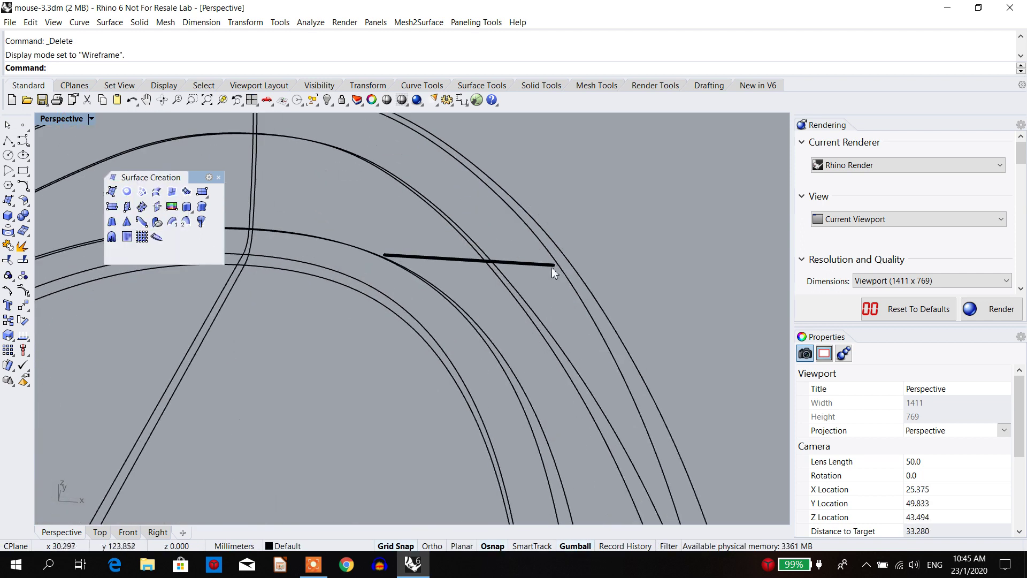
- Delete the remaining excess pieces of both short lines, keeping the segments across the rim
left_click(549, 266)
key("Delete")
scroll(539, 277, "down", 5)
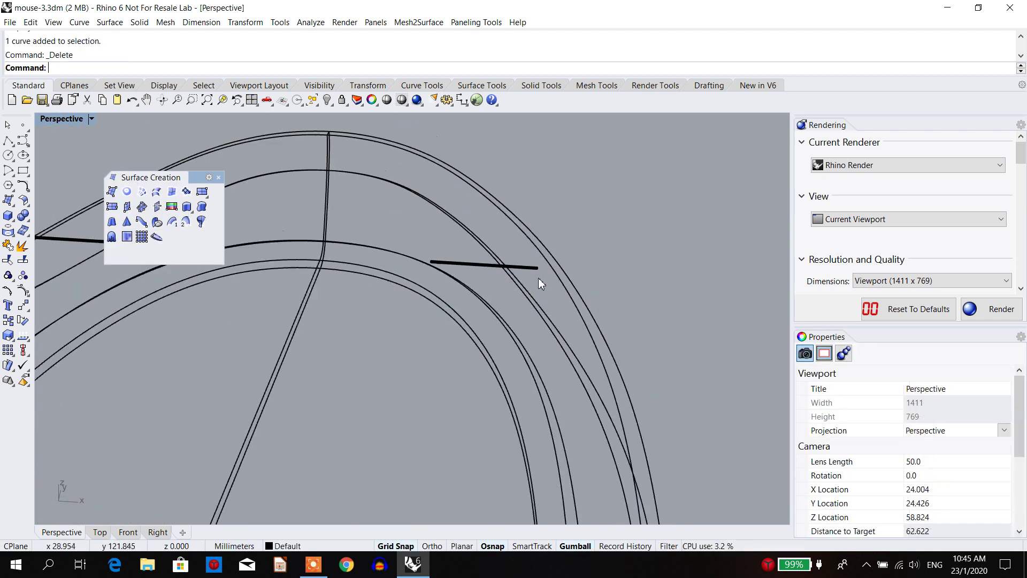
scroll(437, 324, "up", 4)
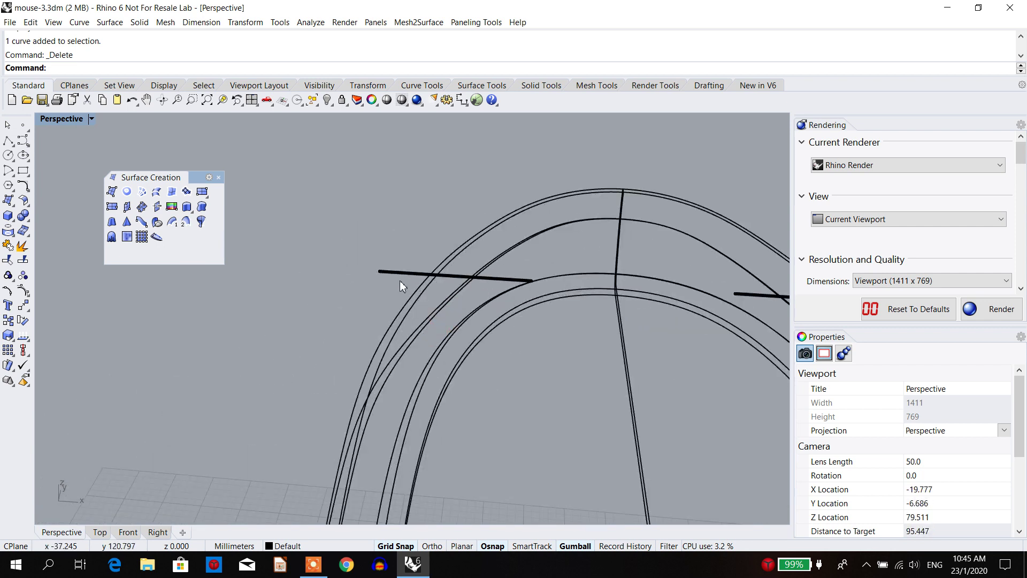
left_click(393, 275)
key("Escape")
scroll(437, 281, "up", 3)
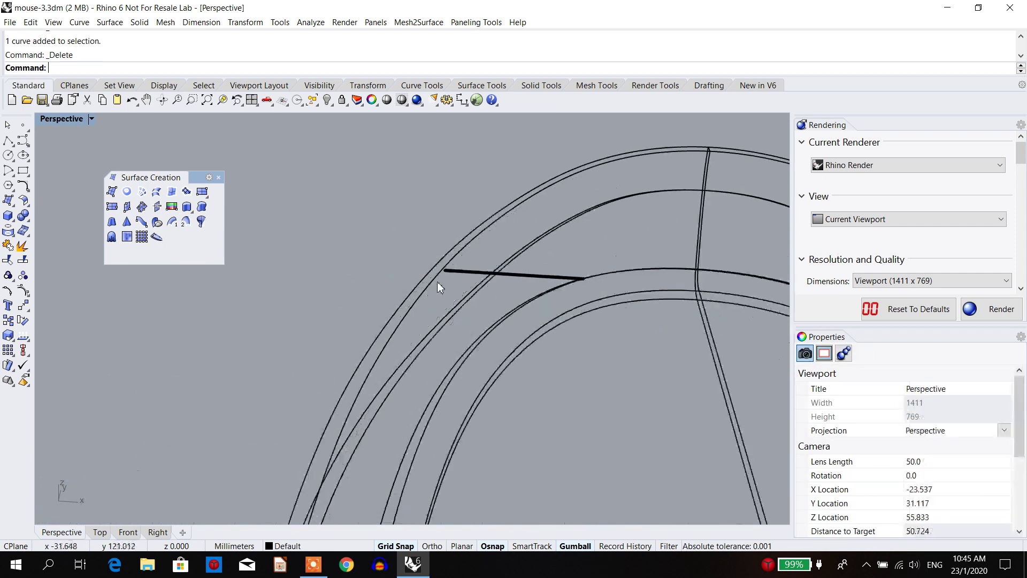
left_click(452, 270)
key("Delete")
scroll(485, 285, "down", 8)
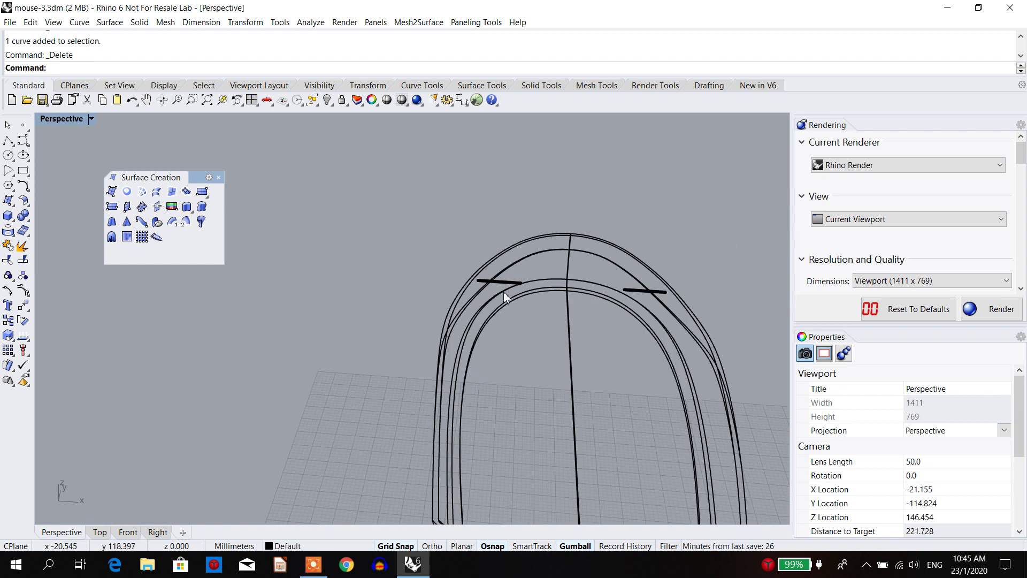
left_click(484, 272)
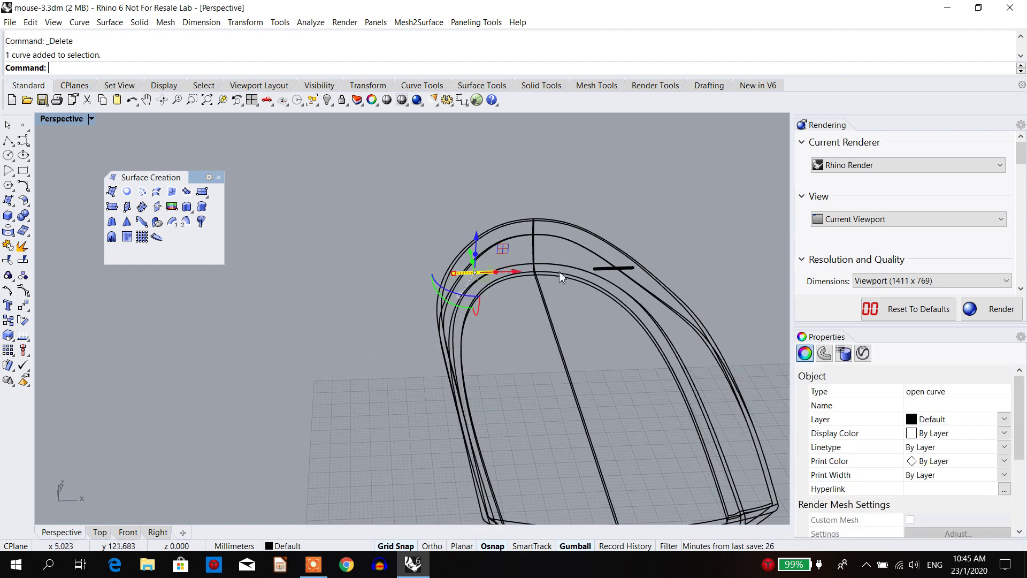
left_click(602, 268)
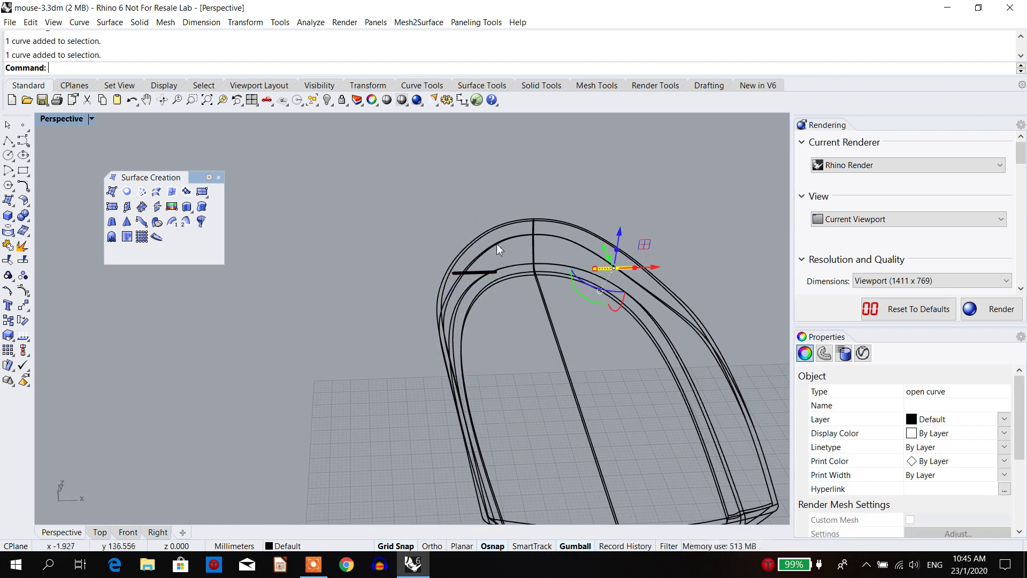
left_click(66, 120)
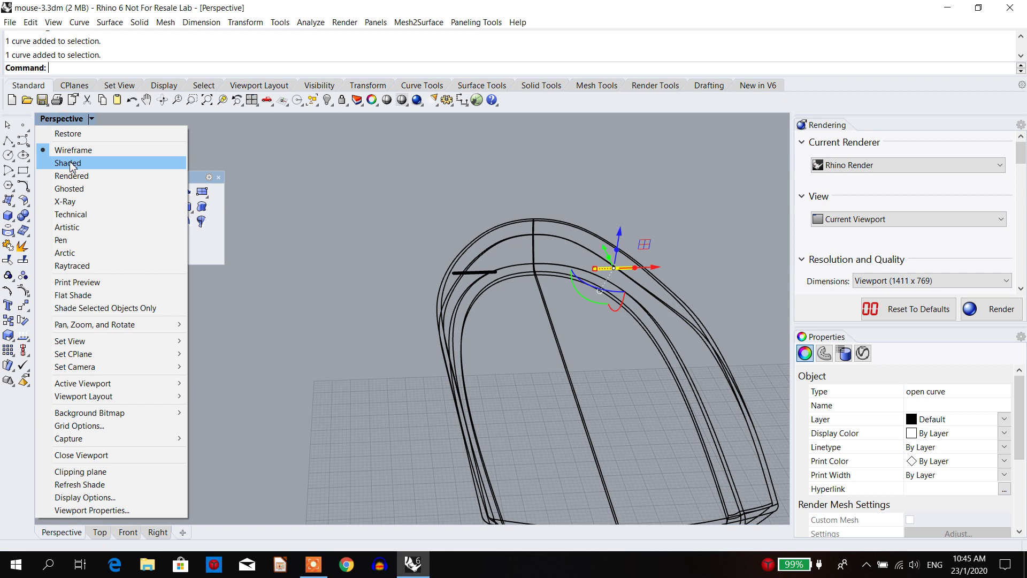
- Return the perspective view to Shaded, zoom in on the shell's rounded front, and close Surface Creation tools
left_click(70, 163)
left_click(335, 269)
right_click_drag(487, 334, 474, 339)
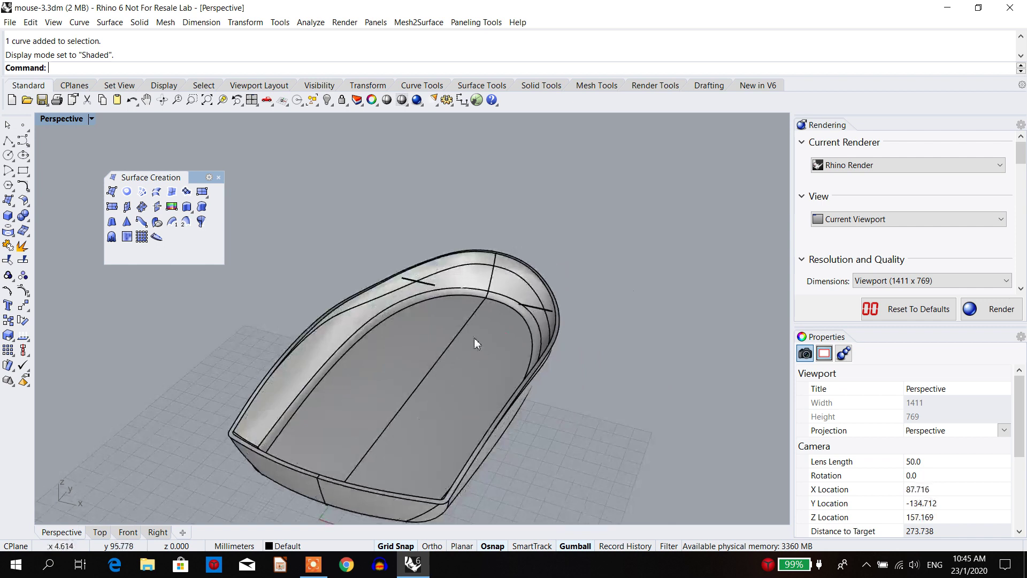
scroll(474, 338, "up", 5)
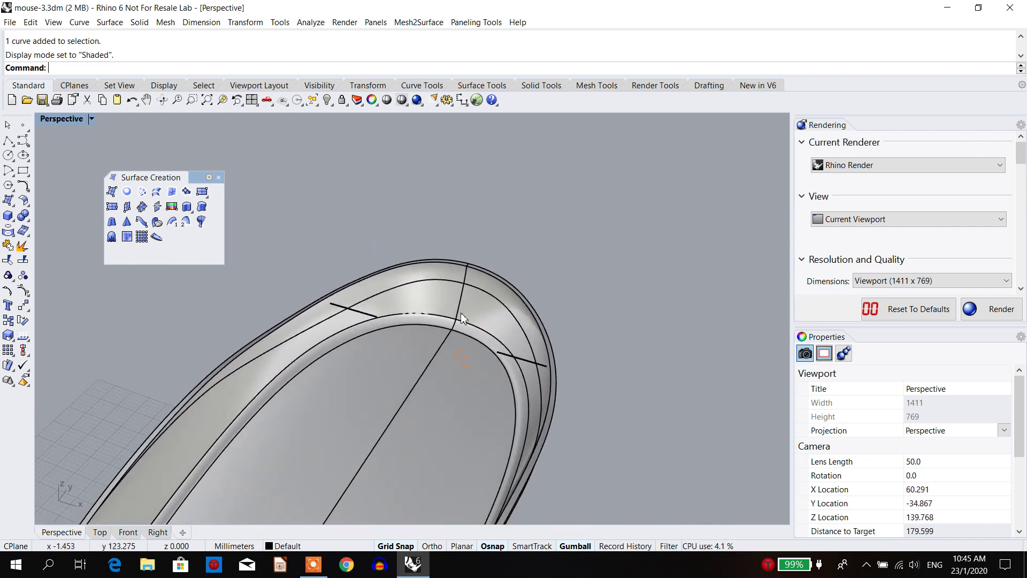
left_click(218, 178)
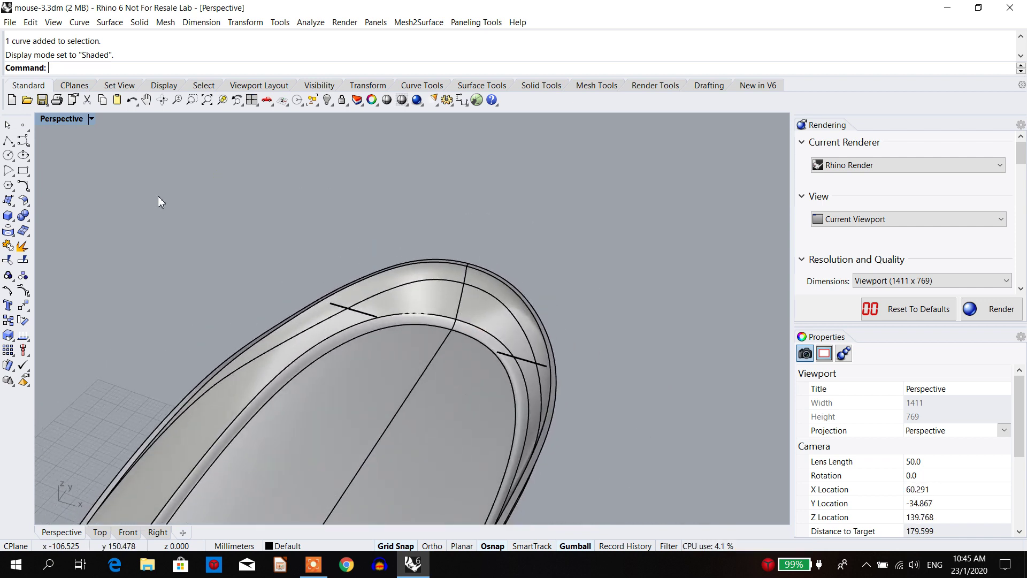
left_click(9, 216)
- Float the Solid Creation and Extrude Solid toolbars as separate panels
left_click_drag(35, 215, 89, 216)
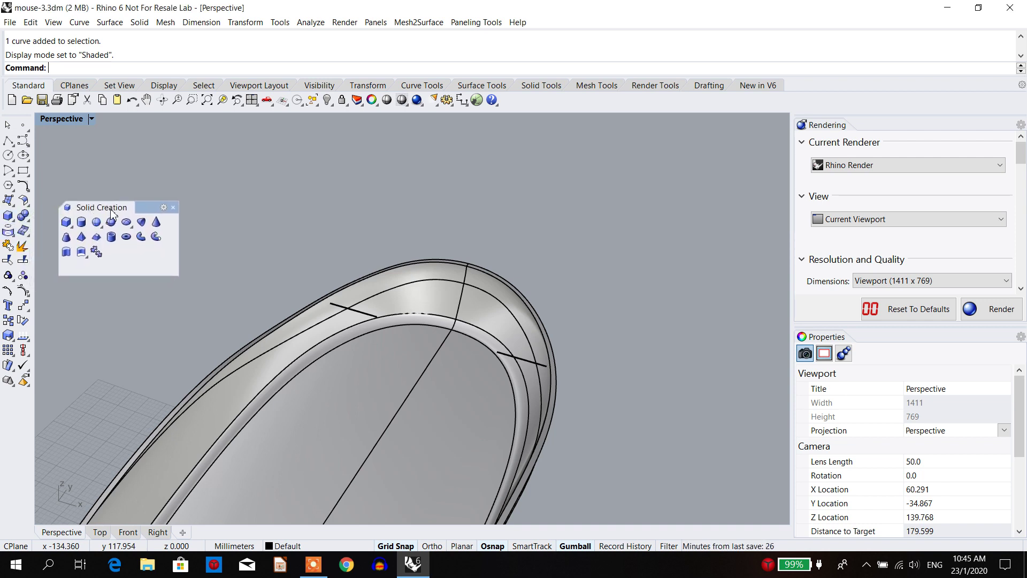
left_click(82, 254)
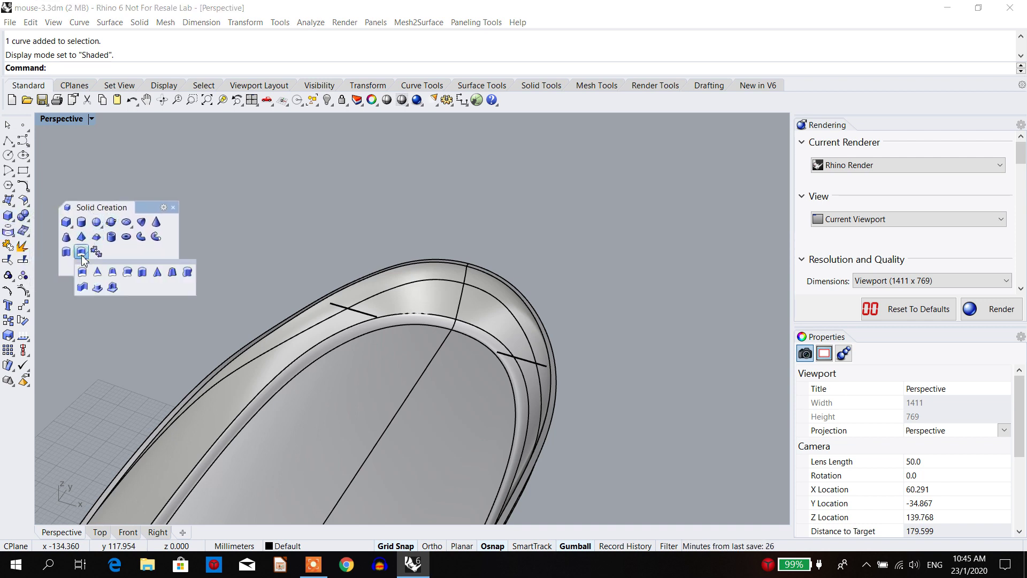
left_click_drag(95, 262, 217, 224)
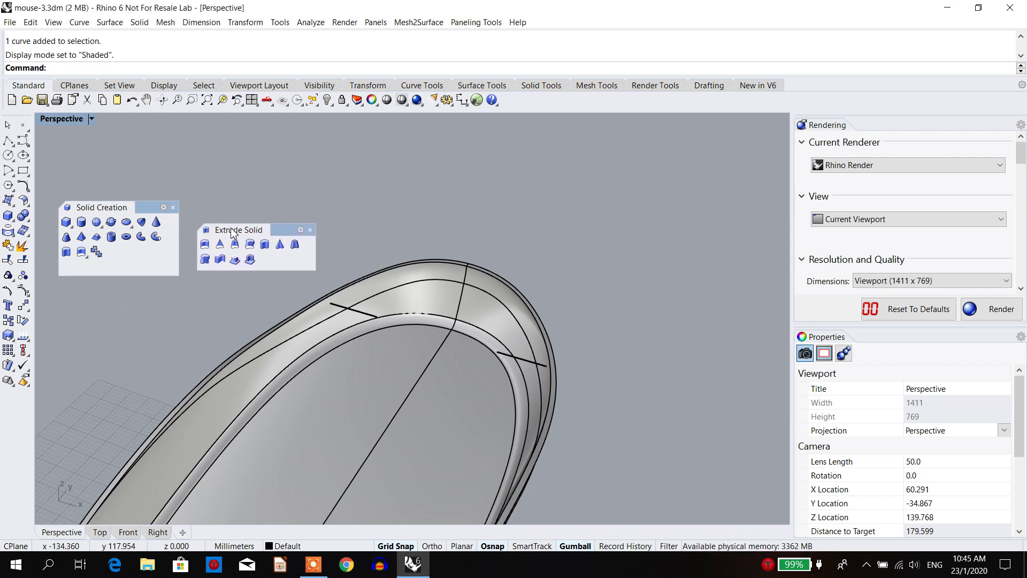
- Start the Rib command and set it to Tapered mode with a draft angle of 5
left_click(250, 262)
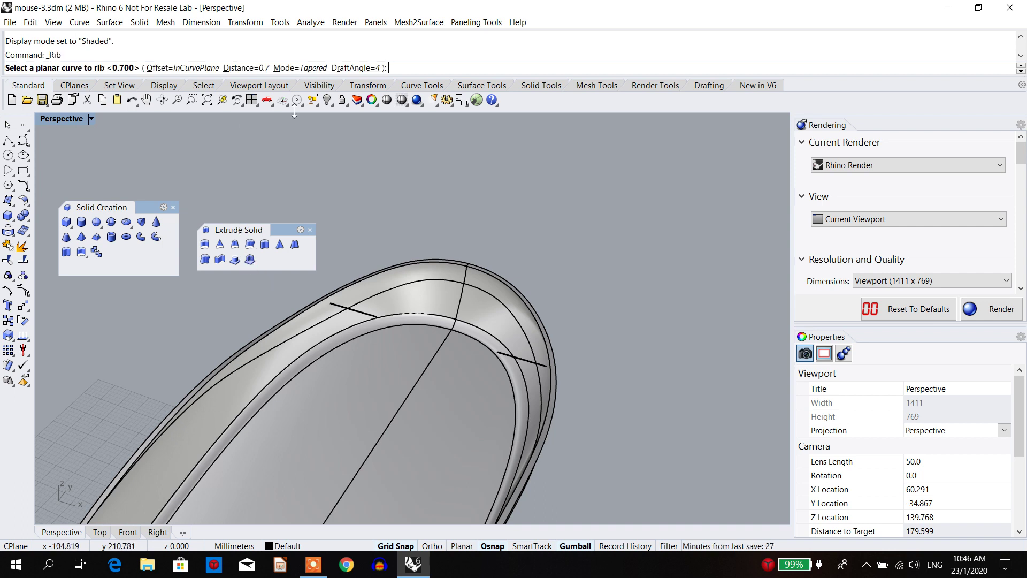
left_click(342, 69)
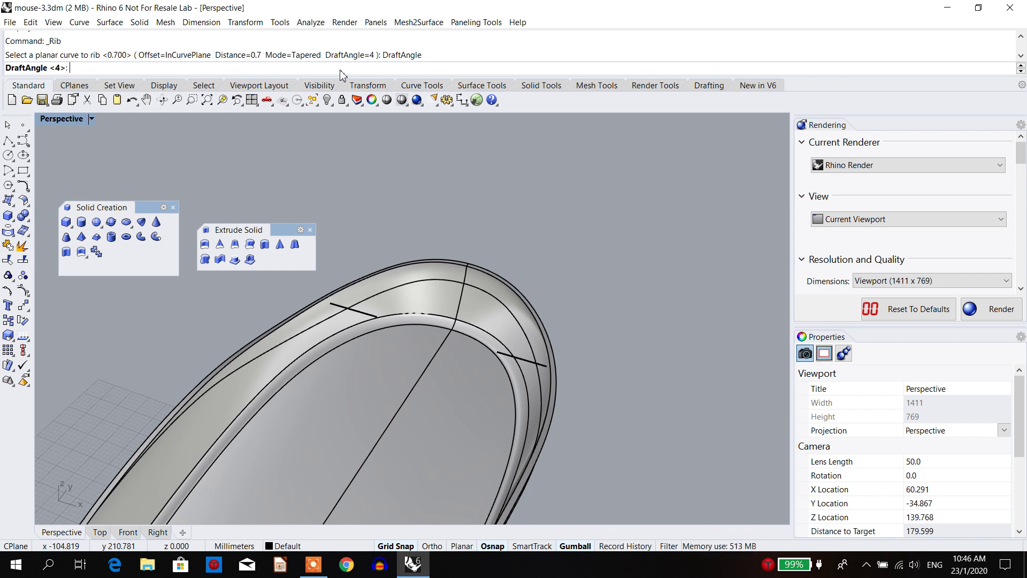
key("Return")
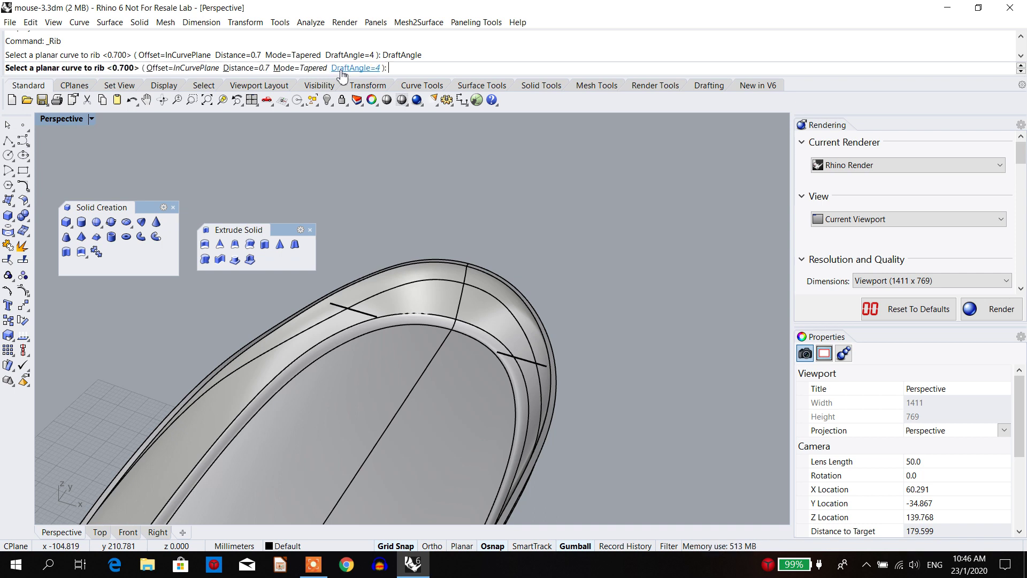
left_click(304, 68)
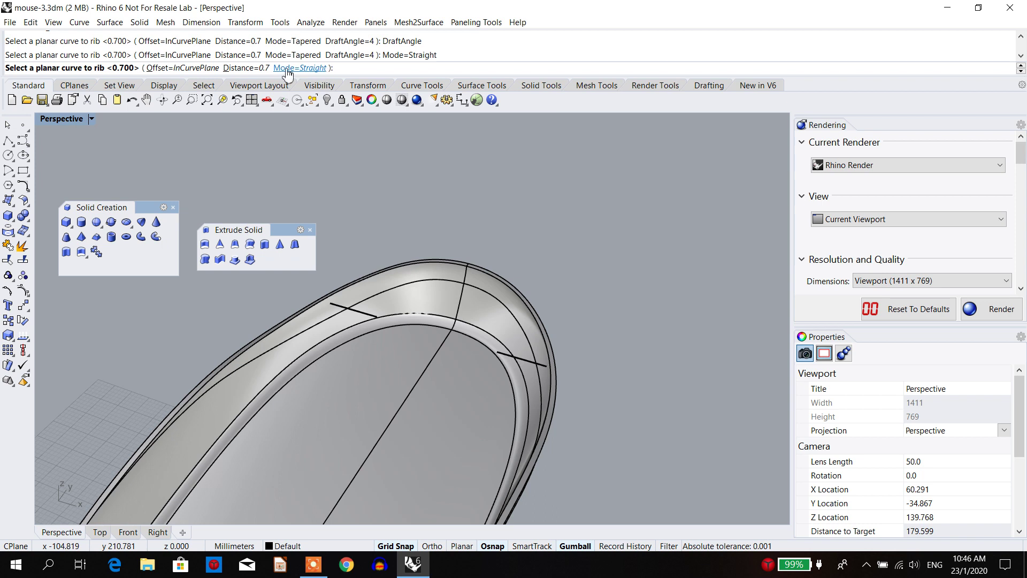
left_click(304, 68)
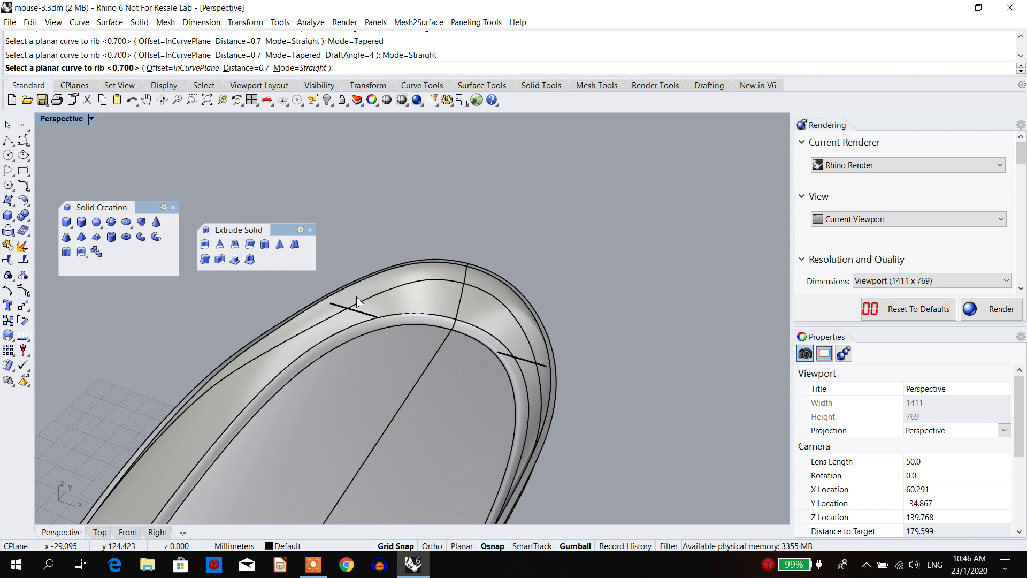
left_click(298, 70)
left_click(344, 70)
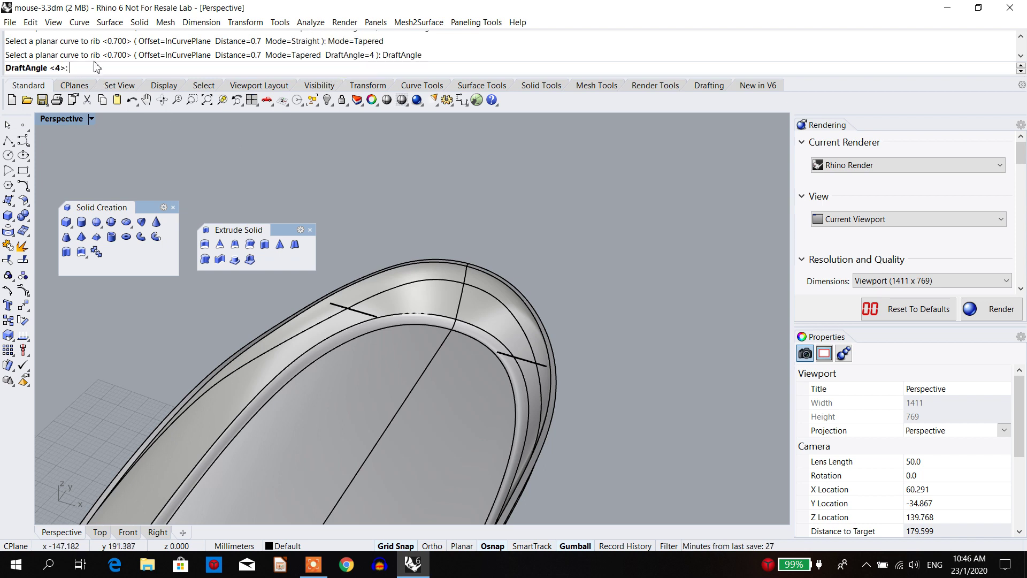
key("Return")
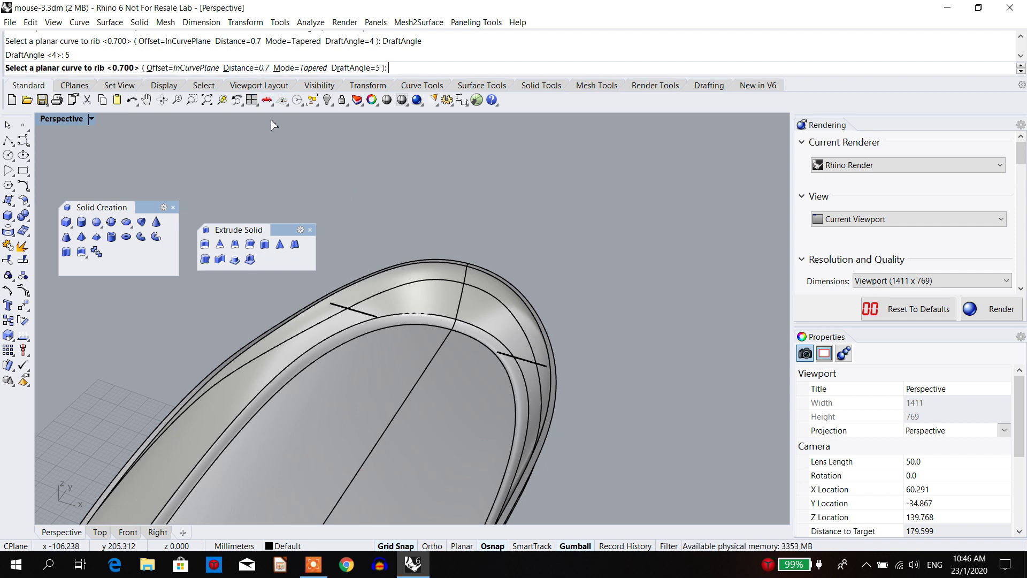
- Set the rib distance to 0.8
left_click(234, 69)
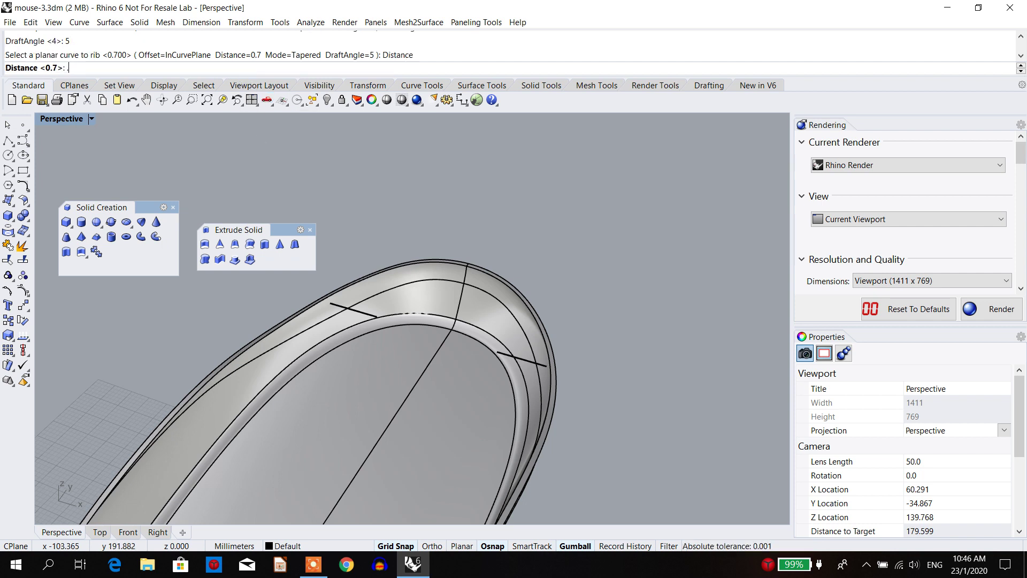
type(".8")
key("Return")
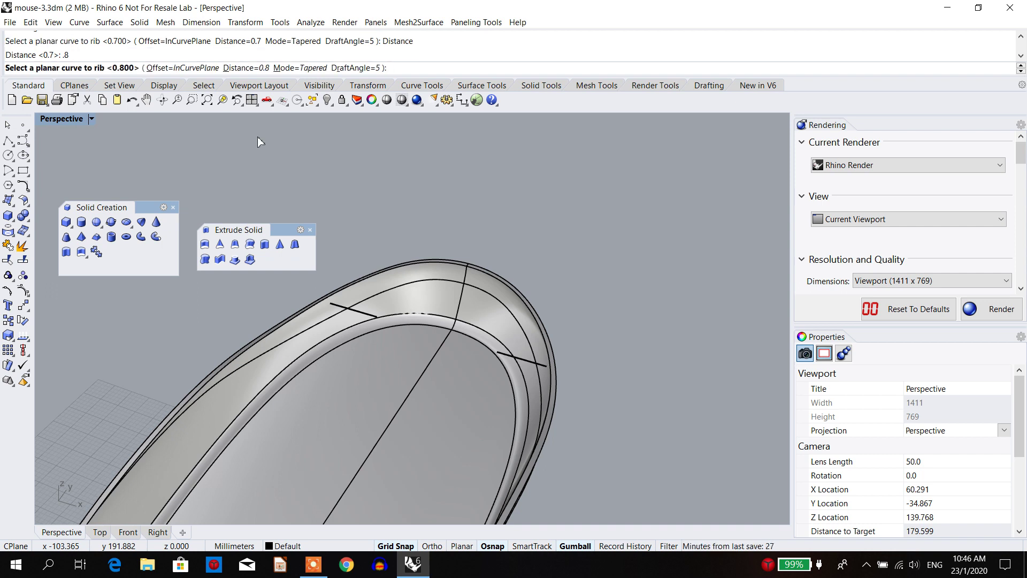
scroll(324, 311, "down", 3)
scroll(401, 359, "up", 5)
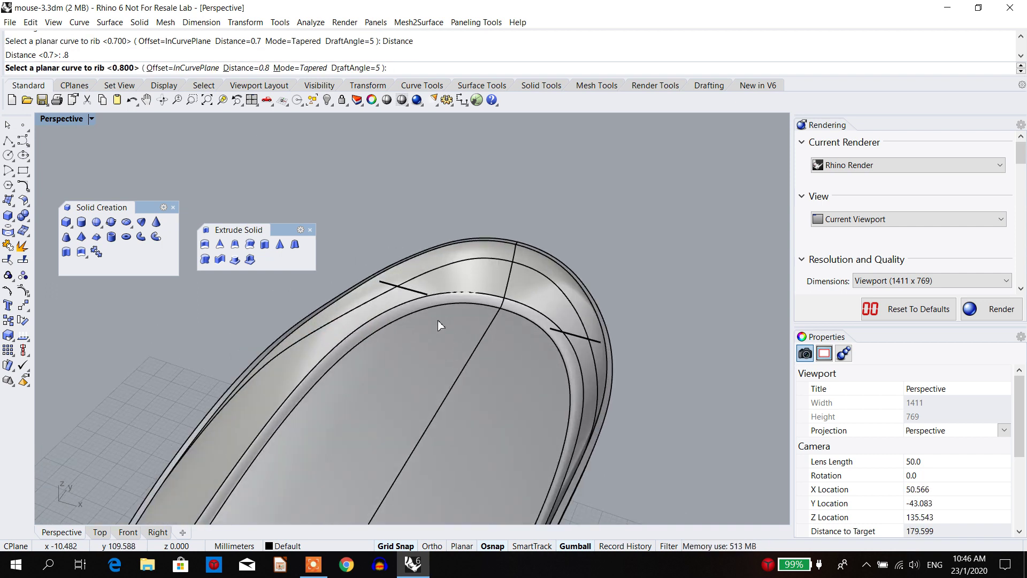
- Select the two short rib curves at the mouse front as rib profiles
left_click(405, 289)
left_click(554, 331)
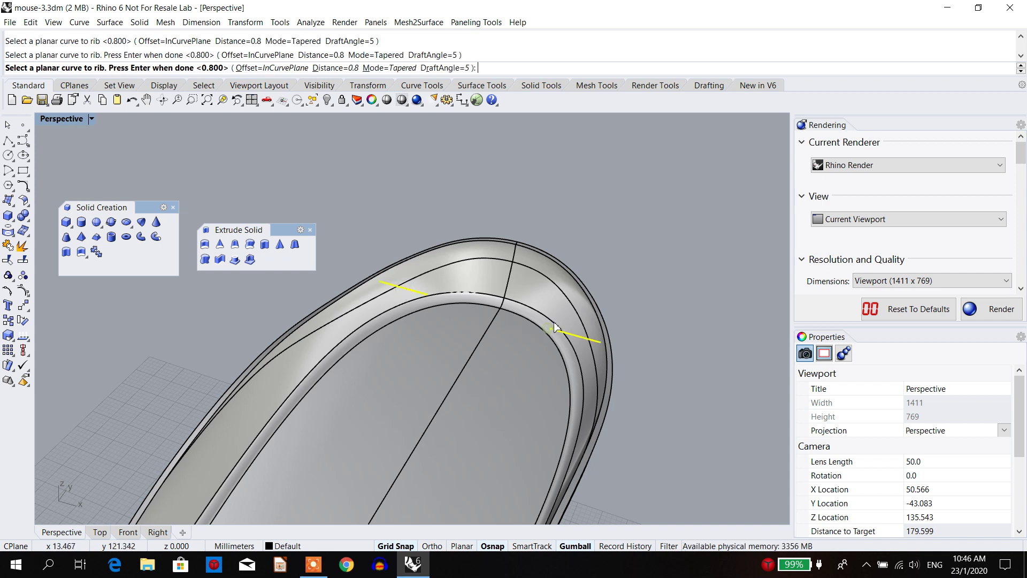
right_click(615, 264)
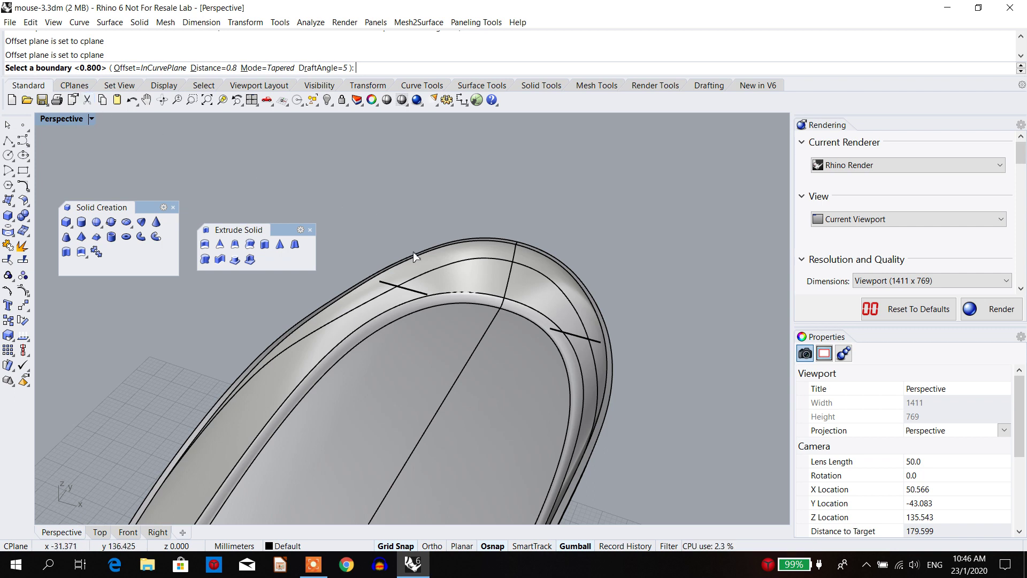
- Pick the mouse body as the boundary to create and merge the two tapered ribs
right_click_drag(420, 305, 429, 243)
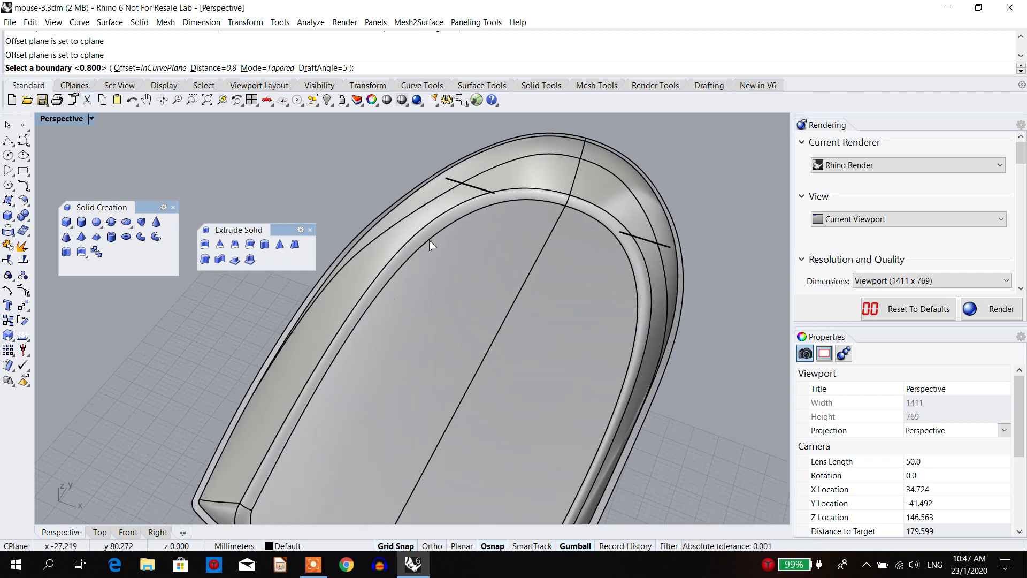
left_click(510, 251)
right_click(509, 251)
right_click_drag(509, 249, 471, 294)
scroll(462, 321, "up", 10)
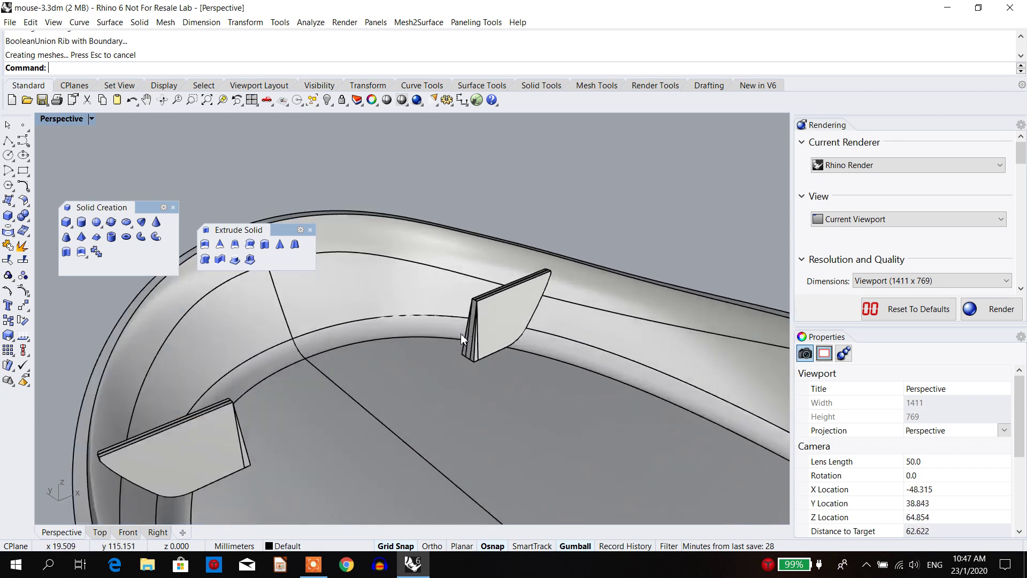
scroll(461, 333, "up", 5)
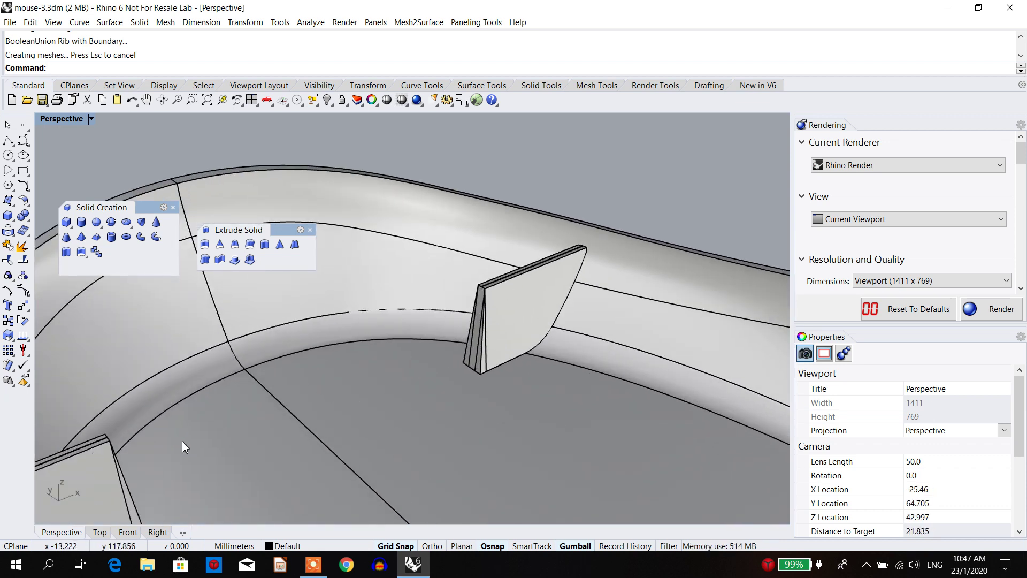
scroll(462, 324, "down", 5)
right_click_drag(482, 317, 404, 345)
scroll(419, 338, "up", 6)
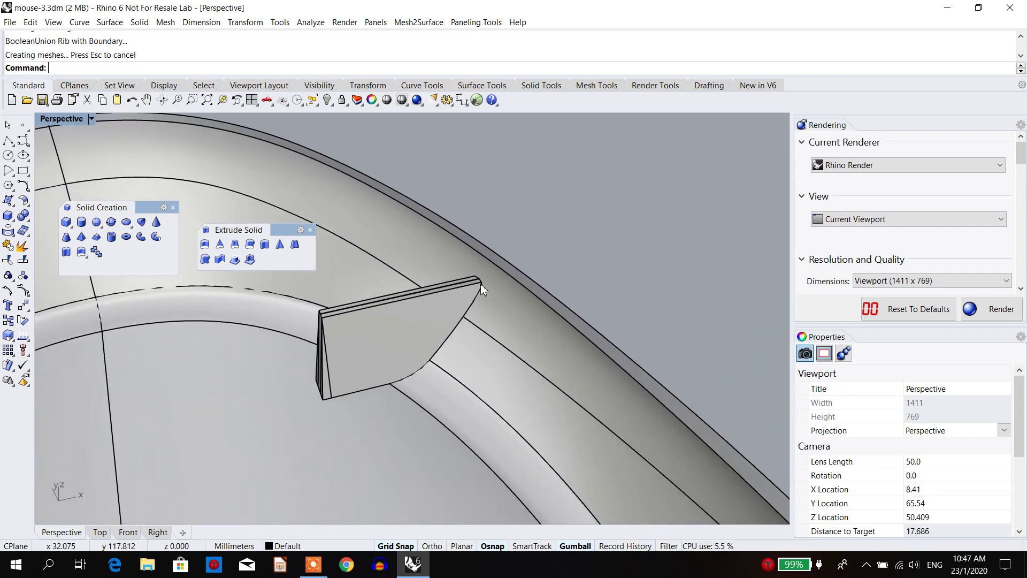
scroll(560, 251, "down", 5)
right_click_drag(531, 219, 518, 274)
scroll(580, 346, "down", 4)
right_click_drag(580, 345, 469, 205)
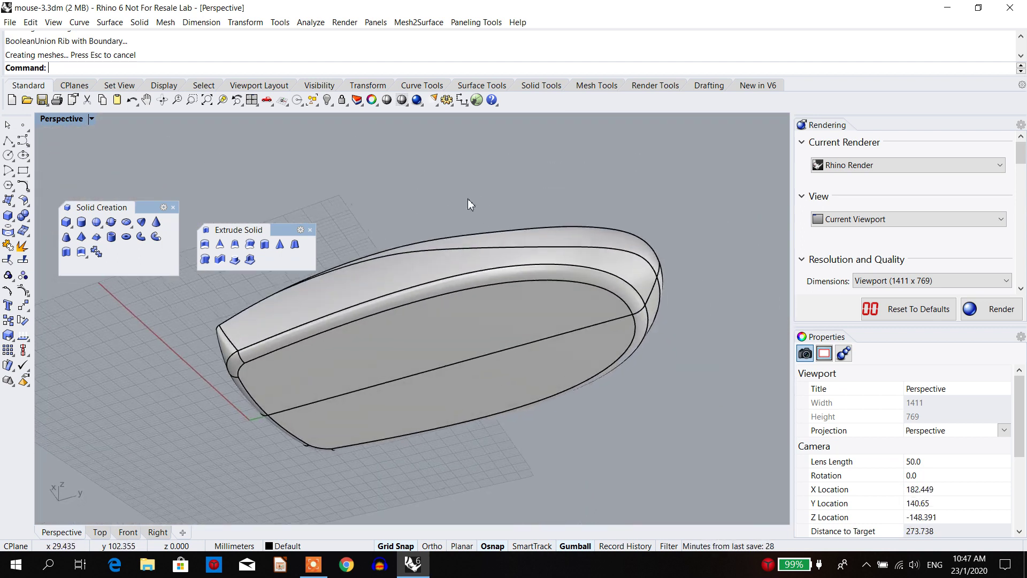
right_click_drag(566, 279, 660, 361)
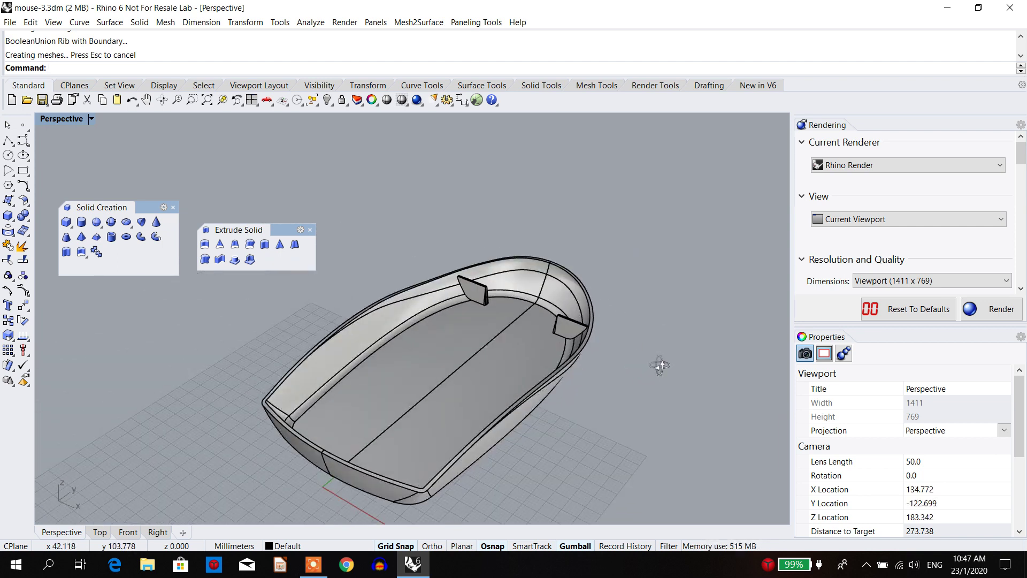
scroll(558, 300, "up", 4)
scroll(558, 301, "up", 2)
left_click(560, 303)
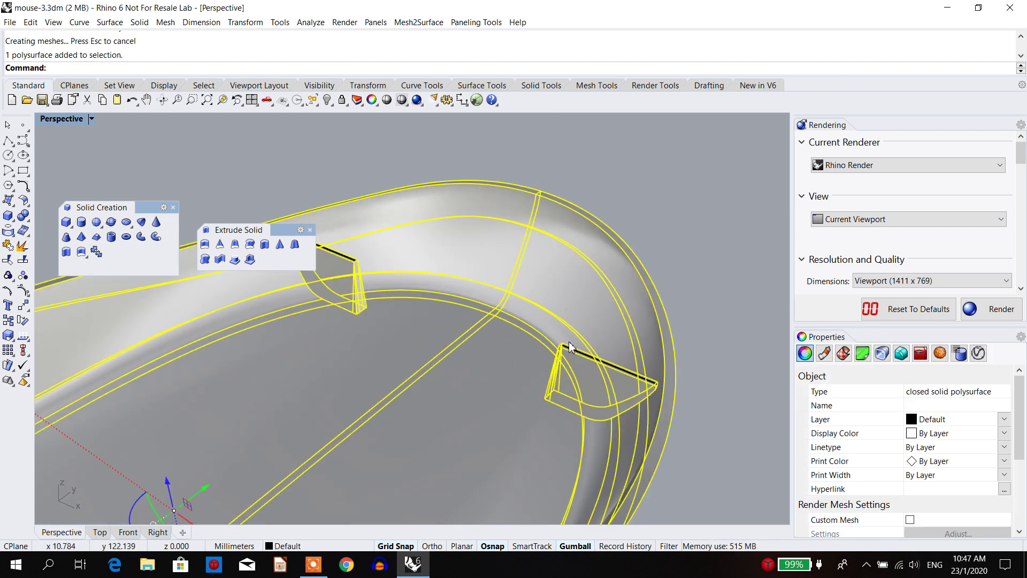
scroll(569, 341, "up", 3)
right_click_drag(577, 371, 583, 351)
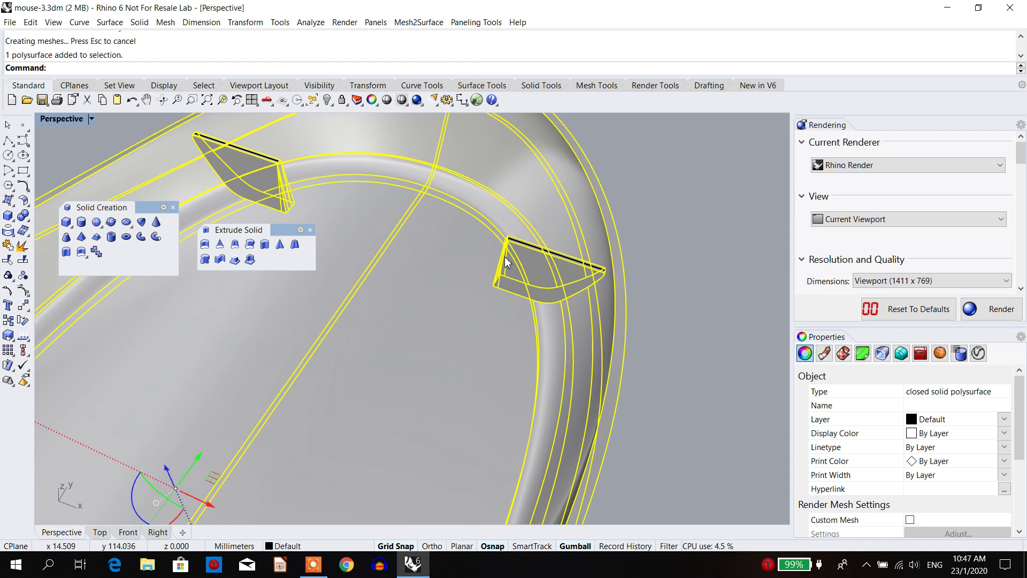
scroll(505, 256, "down", 4)
scroll(487, 246, "down", 2)
right_click_drag(470, 263, 494, 309)
scroll(498, 273, "down", 2)
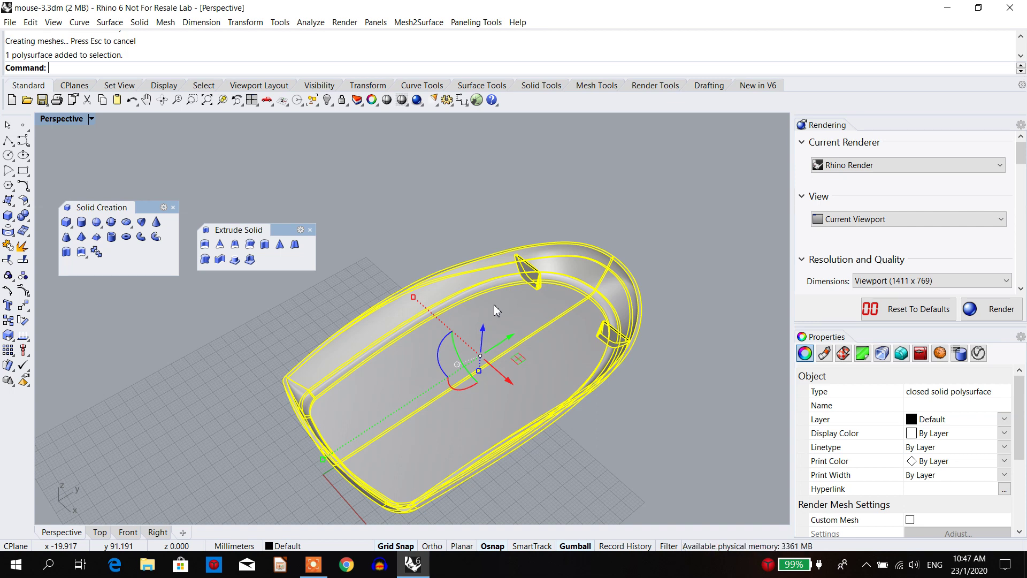
right_click_drag(494, 304, 482, 288)
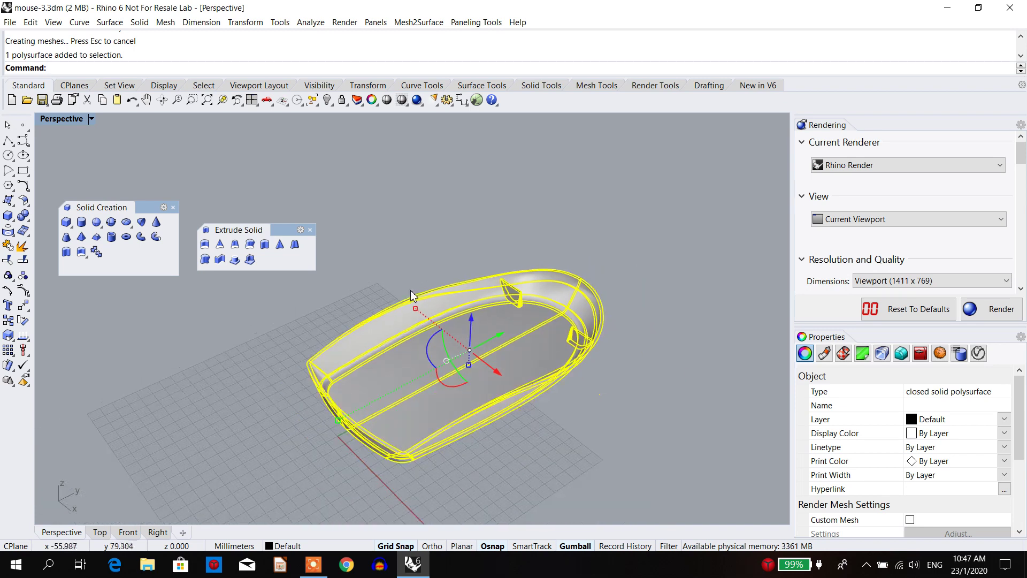
left_click(341, 291)
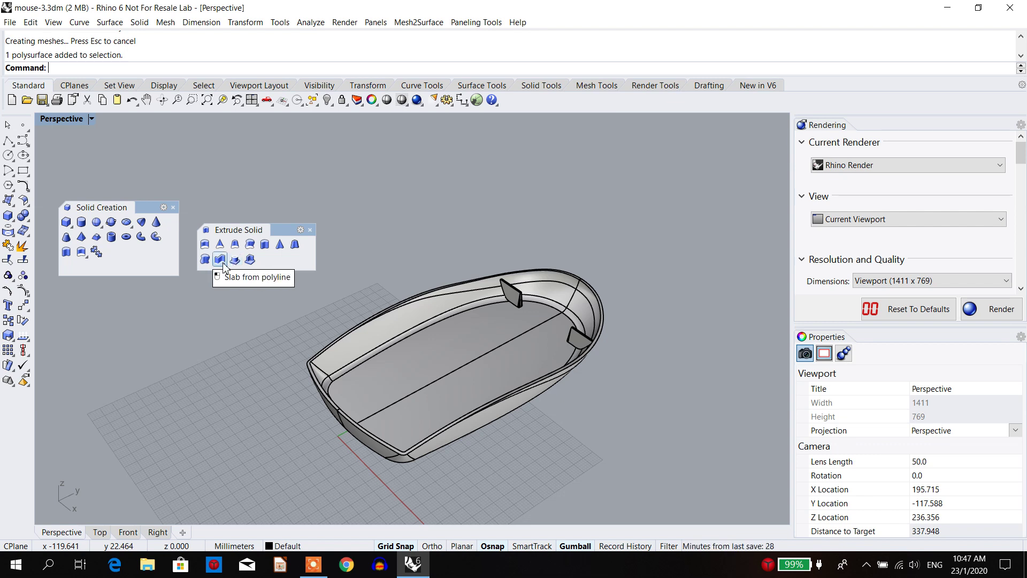
scroll(464, 323, "up", 2)
right_click_drag(464, 328, 552, 290, "shift")
scroll(558, 297, "up", 2)
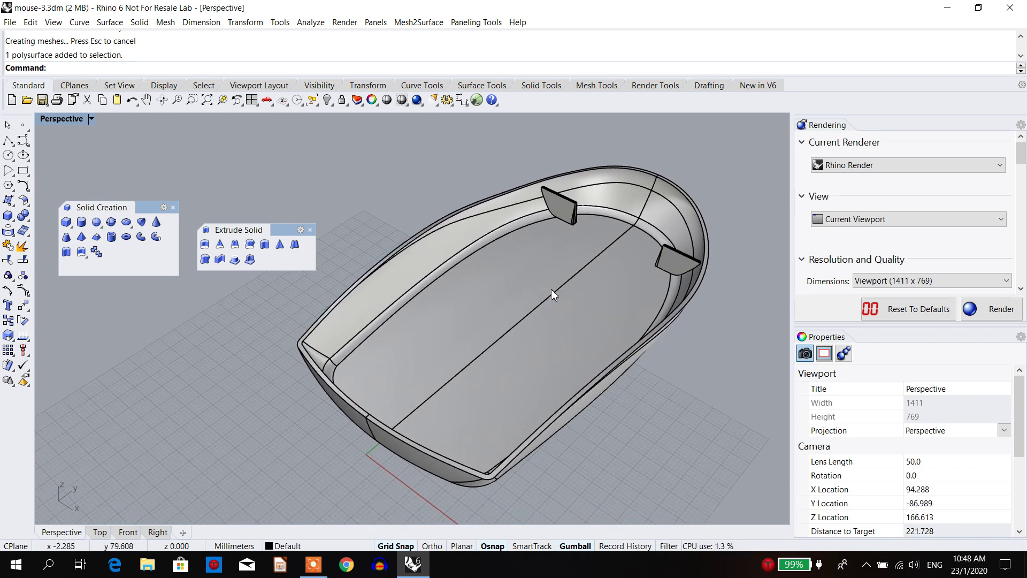